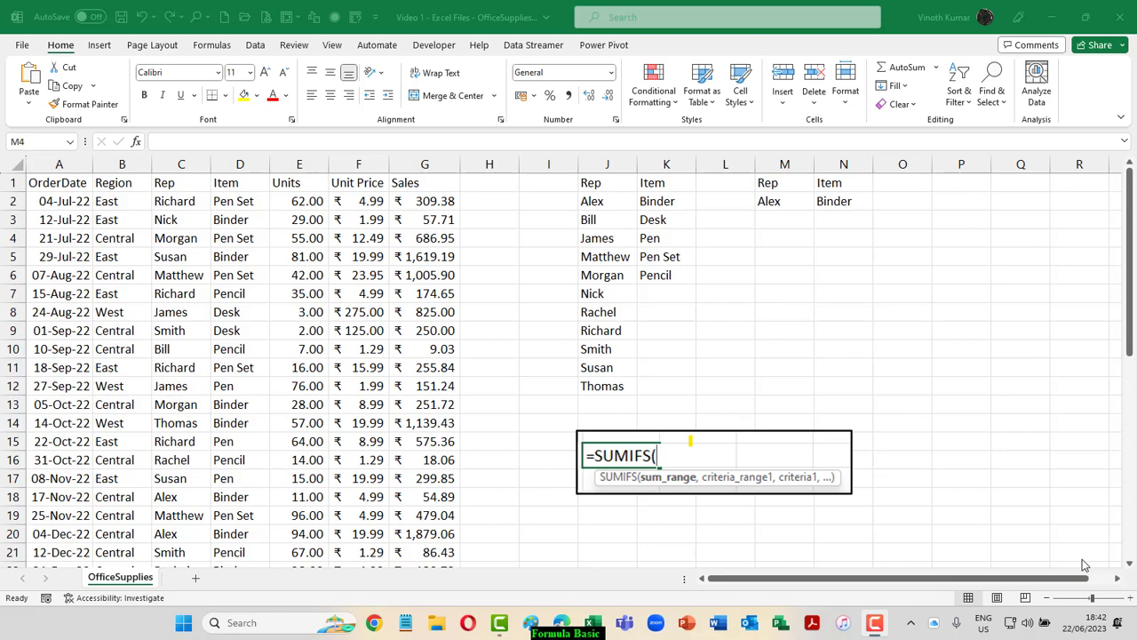
# - Create named ranges for the data table A1:G44 from its top row only, and review them in the Name Manager
pyautogui.click(425, 386)
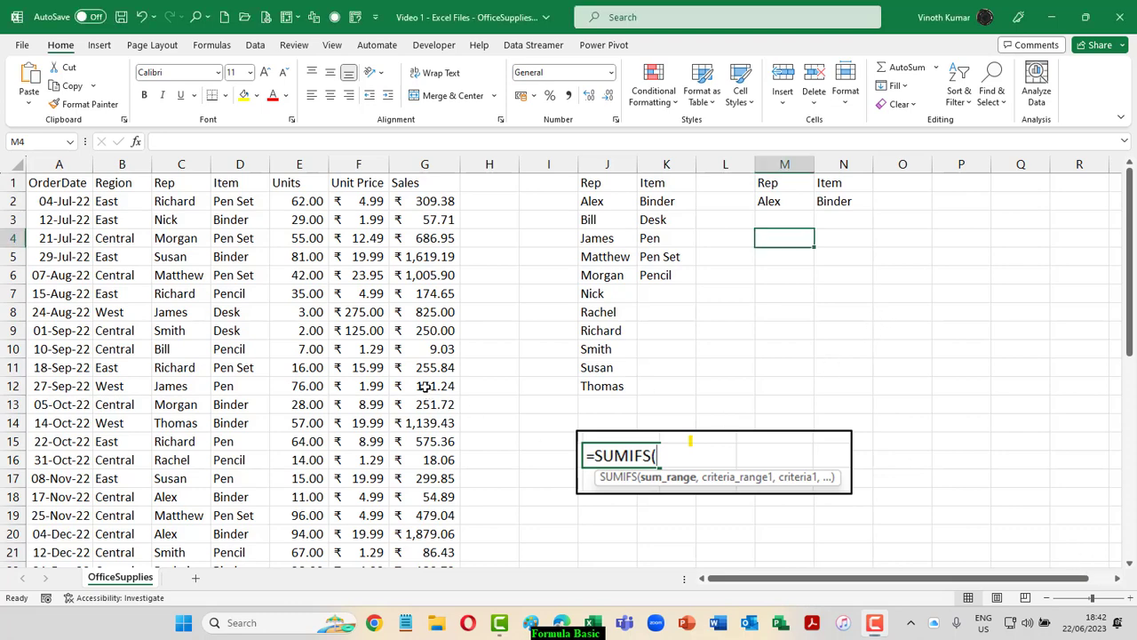
pyautogui.hotkey('ctrl', 'Left')
pyautogui.hotkey('ctrl', 'Left')
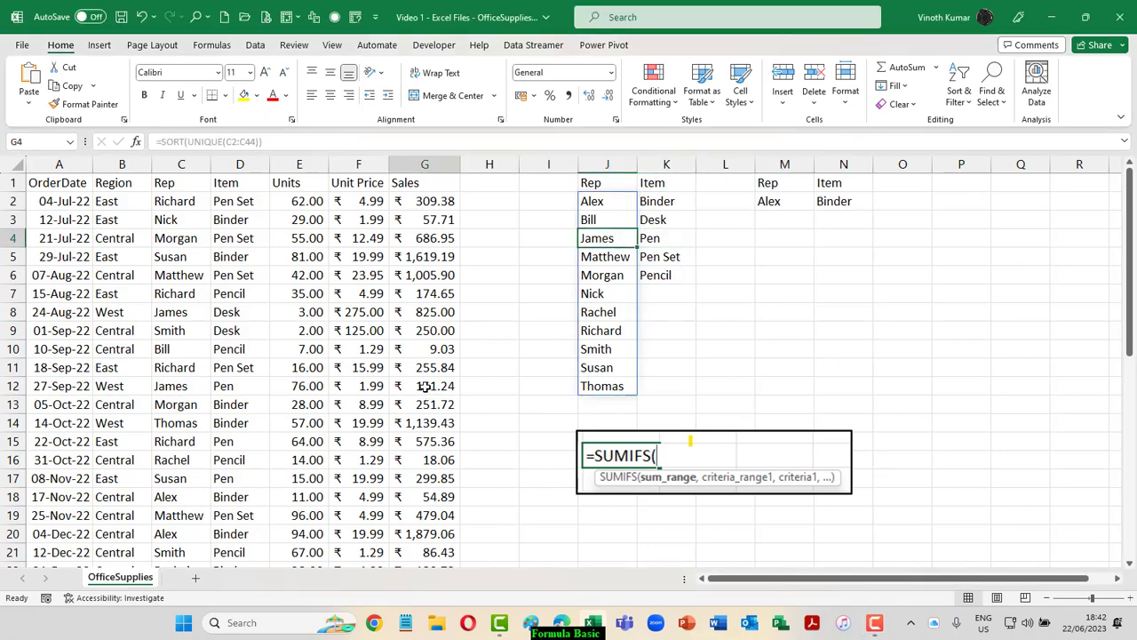
pyautogui.hotkey('ctrl', 'Left')
pyautogui.hotkey('ctrl', 'Left')
pyautogui.hotkey('ctrl', 'Up')
pyautogui.hotkey('ctrl', 'shift', 'Right')
pyautogui.hotkey('ctrl', 'shift', 'Down')
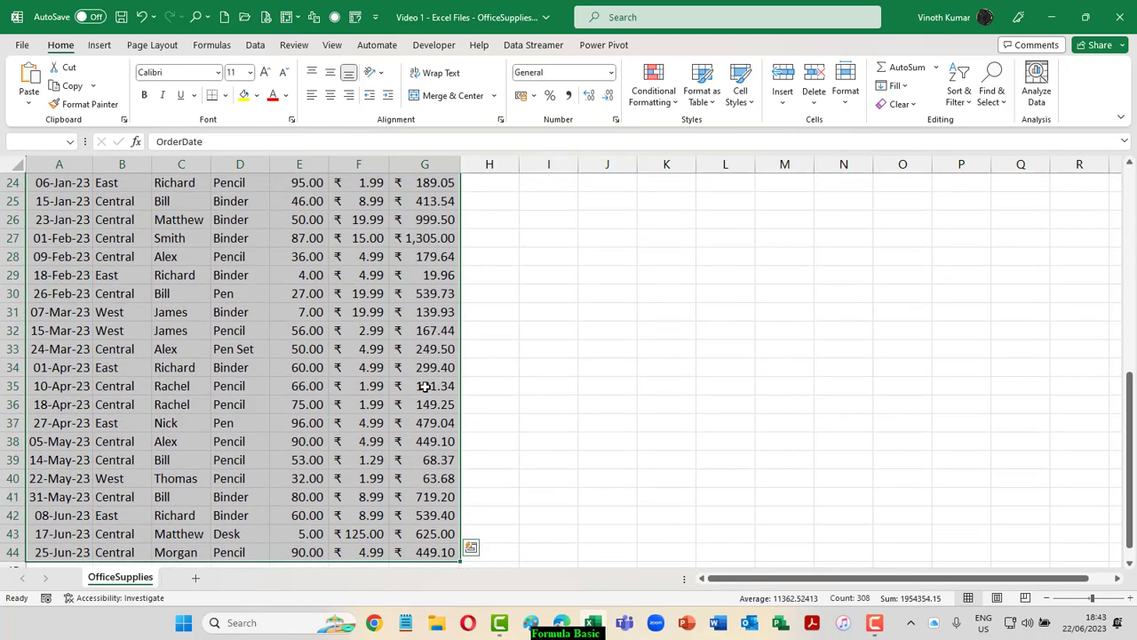
pyautogui.hotkey('ctrl', 'shift', 'F3')
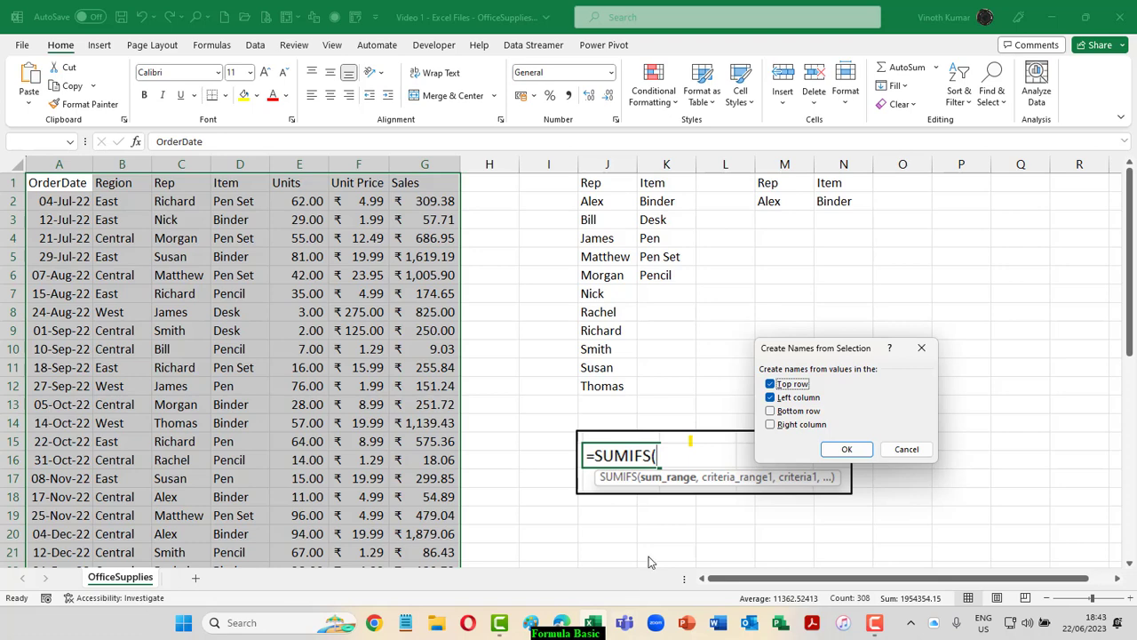
pyautogui.click(907, 453)
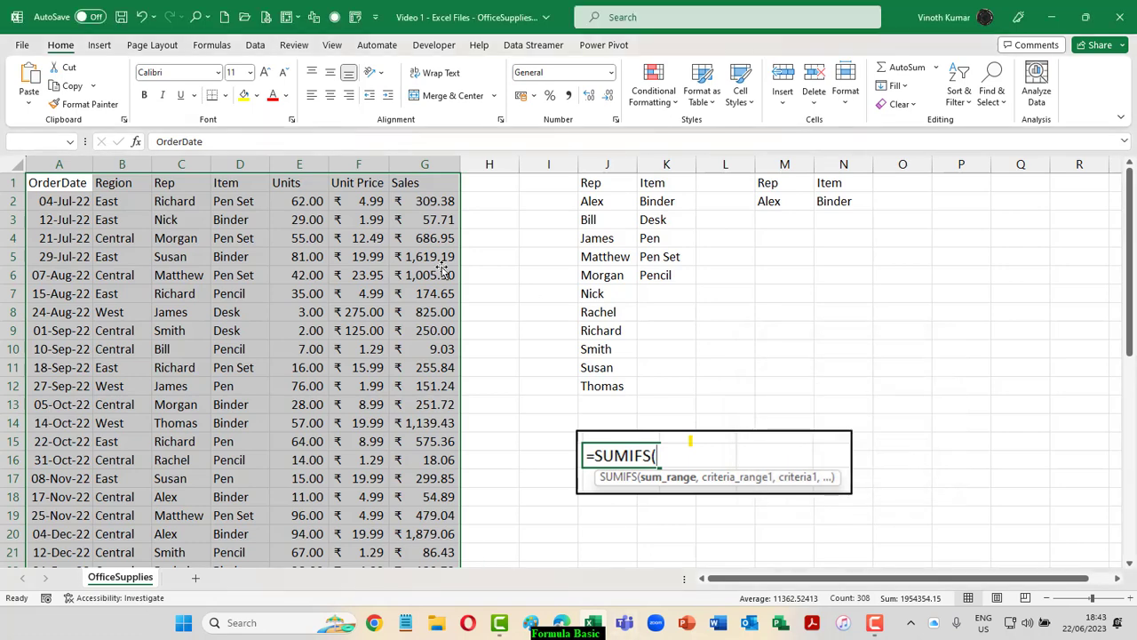
pyautogui.click(210, 45)
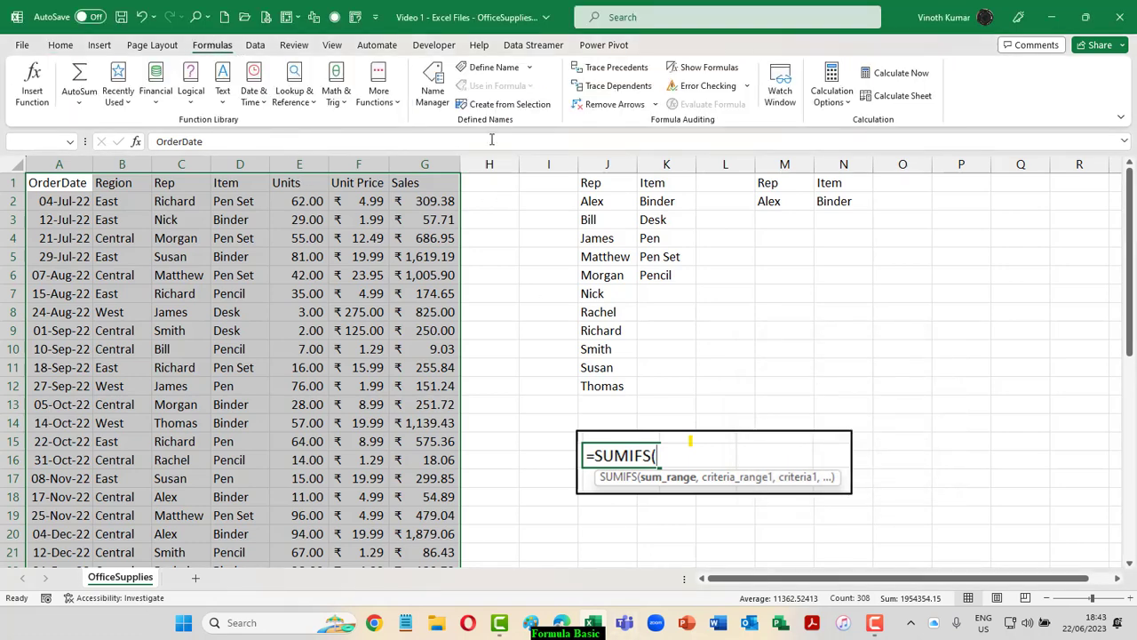
pyautogui.click(495, 108)
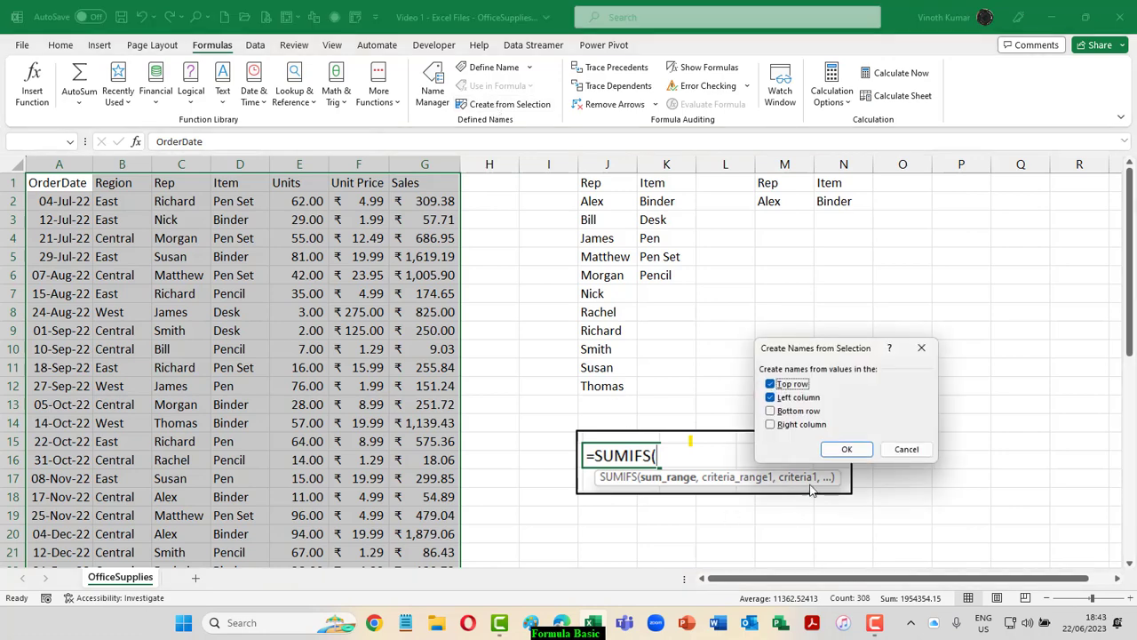
pyautogui.click(771, 400)
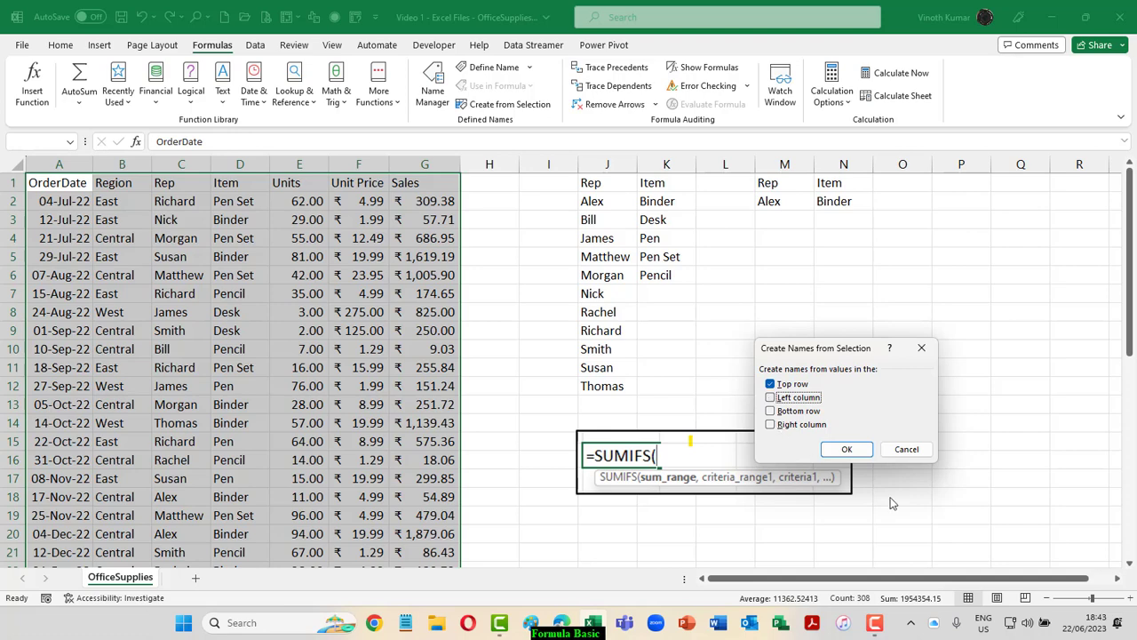
pyautogui.click(860, 450)
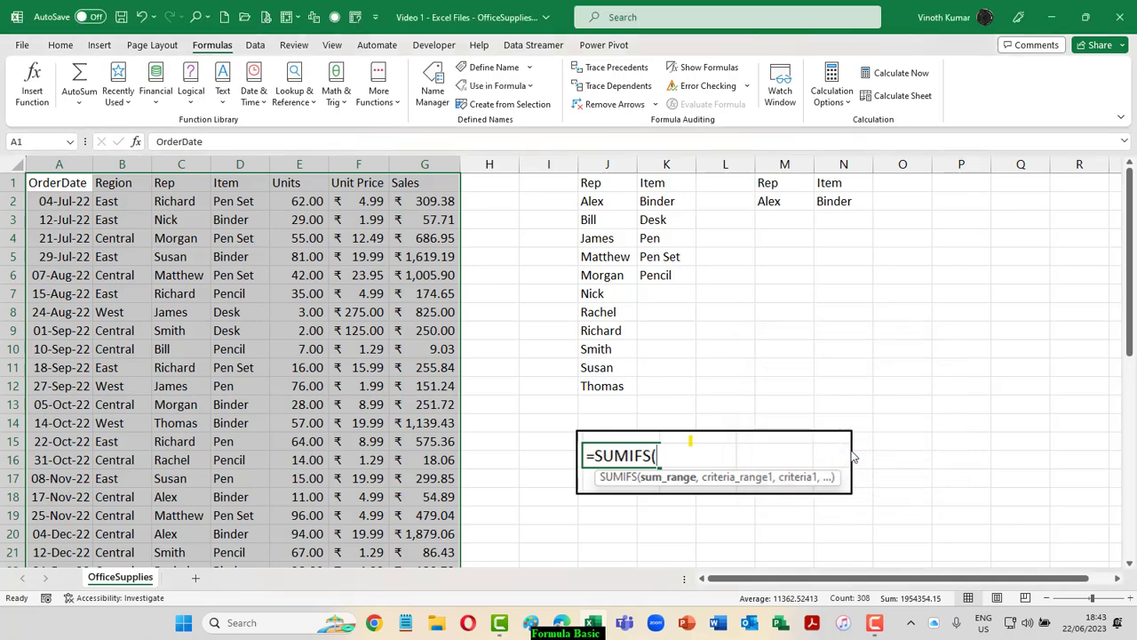
pyautogui.click(432, 100)
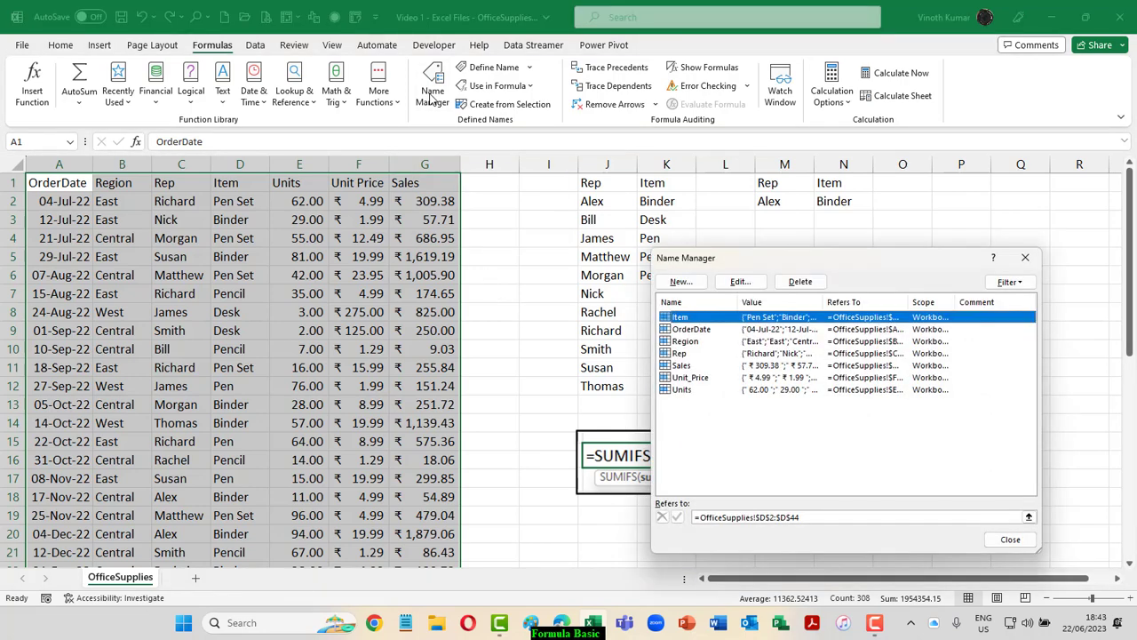
pyautogui.click(1010, 541)
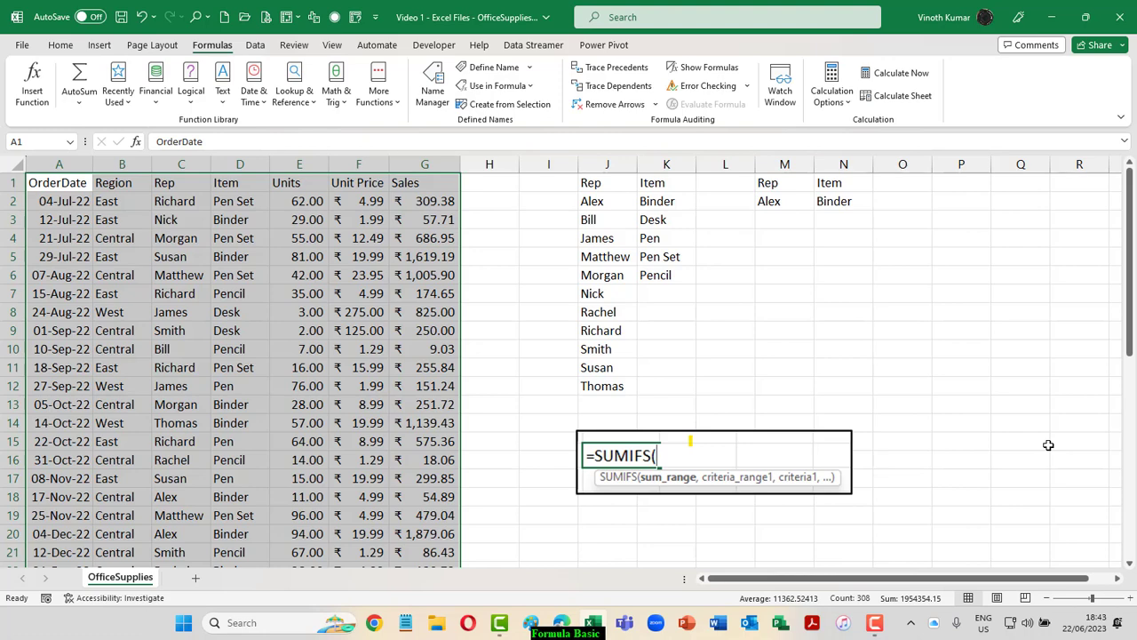
# - Examine the SUMIFS function arguments from cell M4, going through the criteria pairs up to Criteria127, and cancel the formula
pyautogui.click(793, 243)
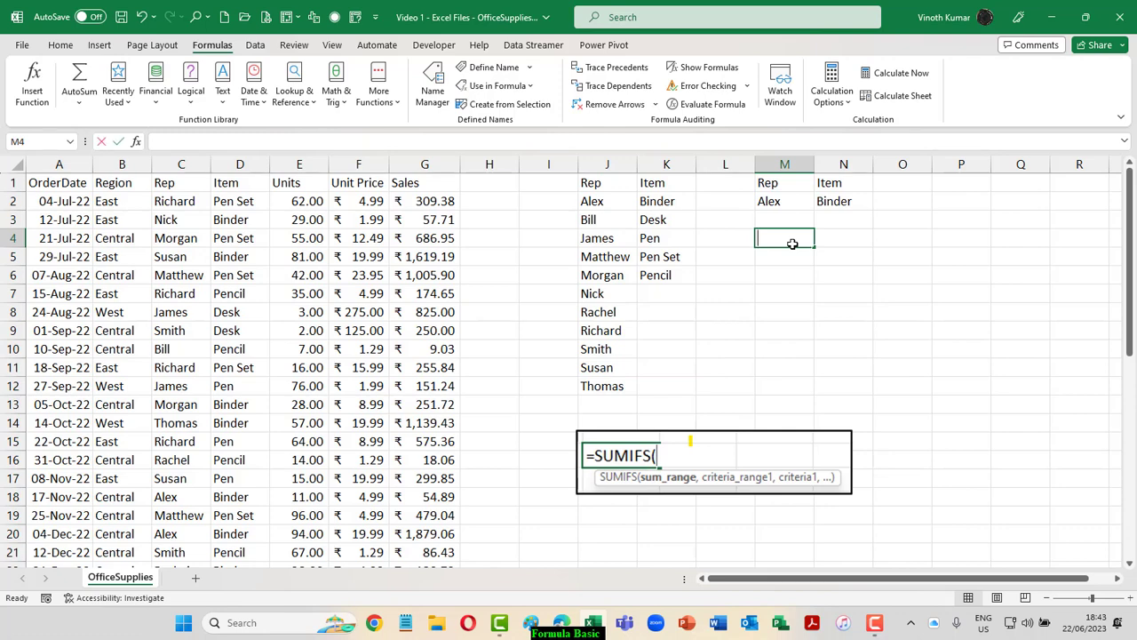
pyautogui.write('=sumifs')
pyautogui.press('Tab')
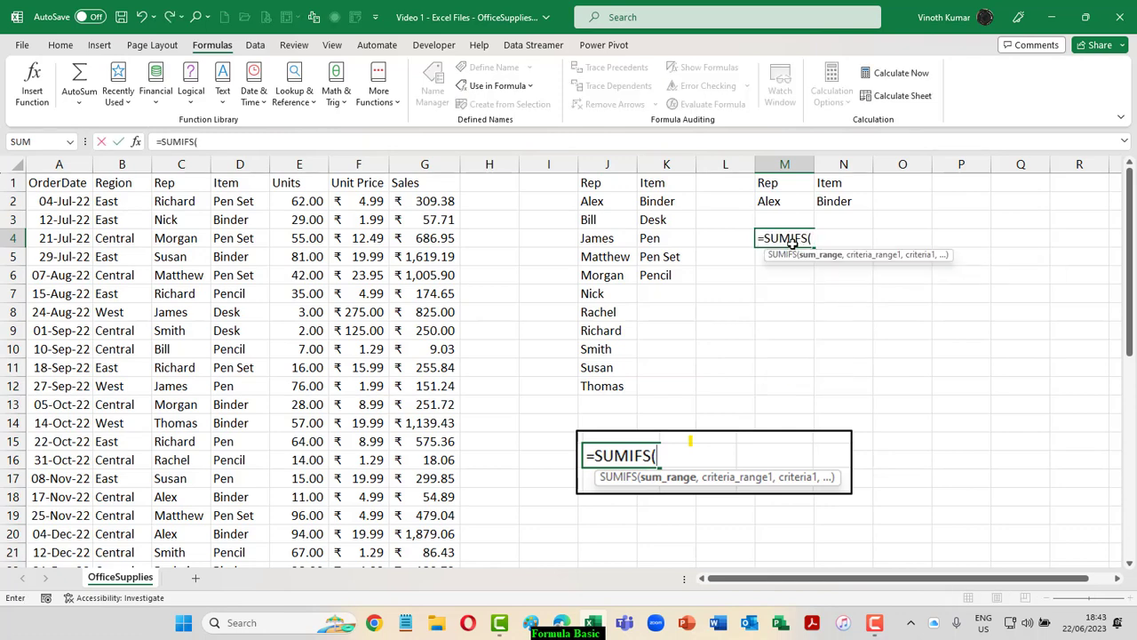
pyautogui.hotkey('ctrl', 'a')
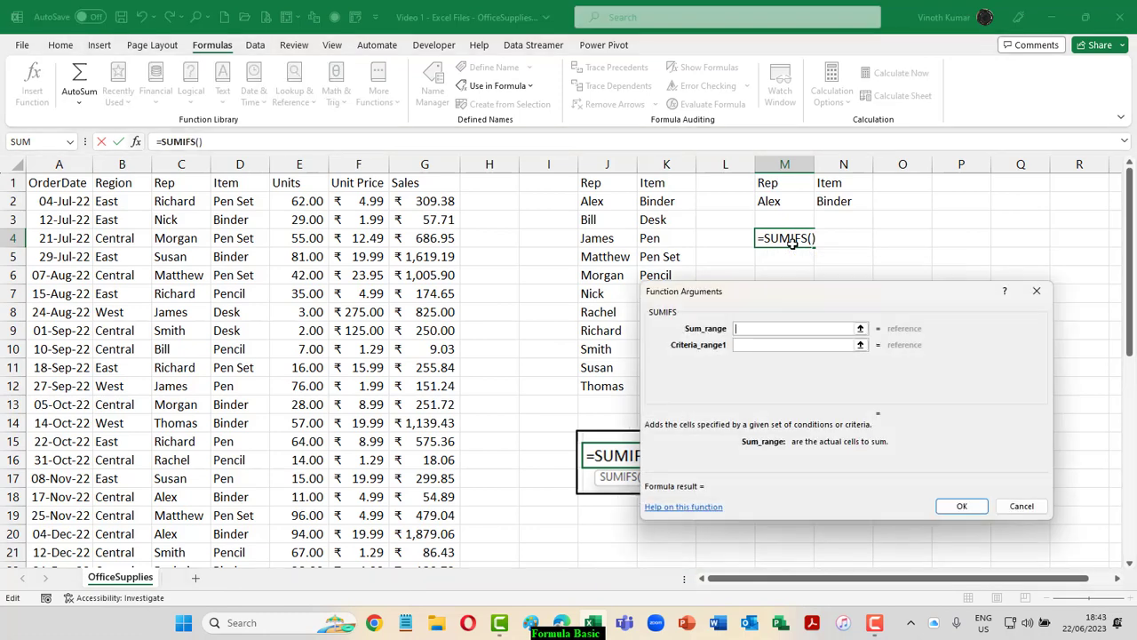
pyautogui.press('Tab')
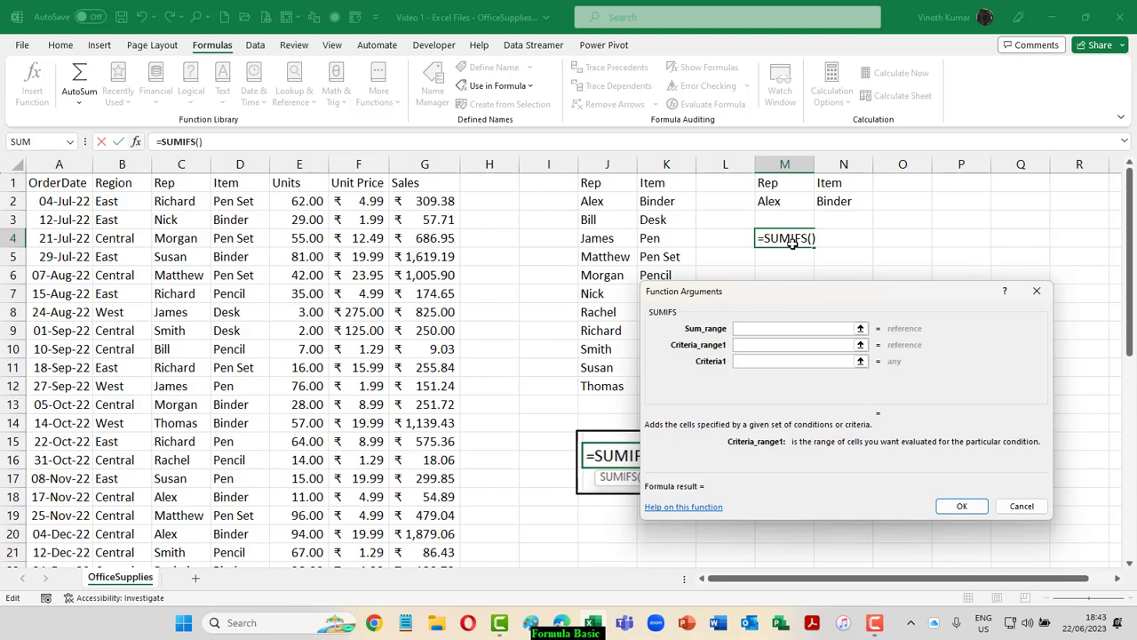
pyautogui.press('Tab')
pyautogui.press('Tab')
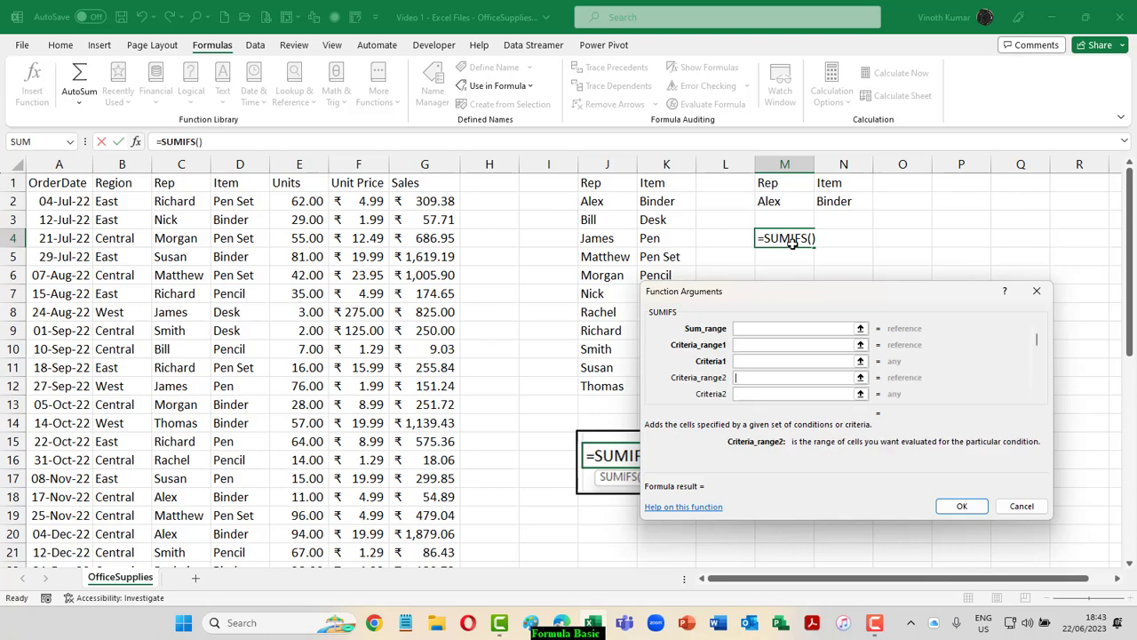
pyautogui.press('Tab')
pyautogui.press('Tab')
pyautogui.press('Tab')
pyautogui.press('Tab')
pyautogui.press('Tab')
pyautogui.press('Tab')
pyautogui.press('Tab')
pyautogui.press('Tab')
pyautogui.press('Tab')
pyautogui.press('Tab')
pyautogui.press('Tab')
pyautogui.press('Tab')
pyautogui.press('Tab')
pyautogui.press('Tab')
pyautogui.press('Tab')
pyautogui.press('Tab')
pyautogui.press('Tab')
pyautogui.press('Tab')
pyautogui.press('Tab')
pyautogui.press('Tab')
pyautogui.press('Tab')
pyautogui.press('Tab')
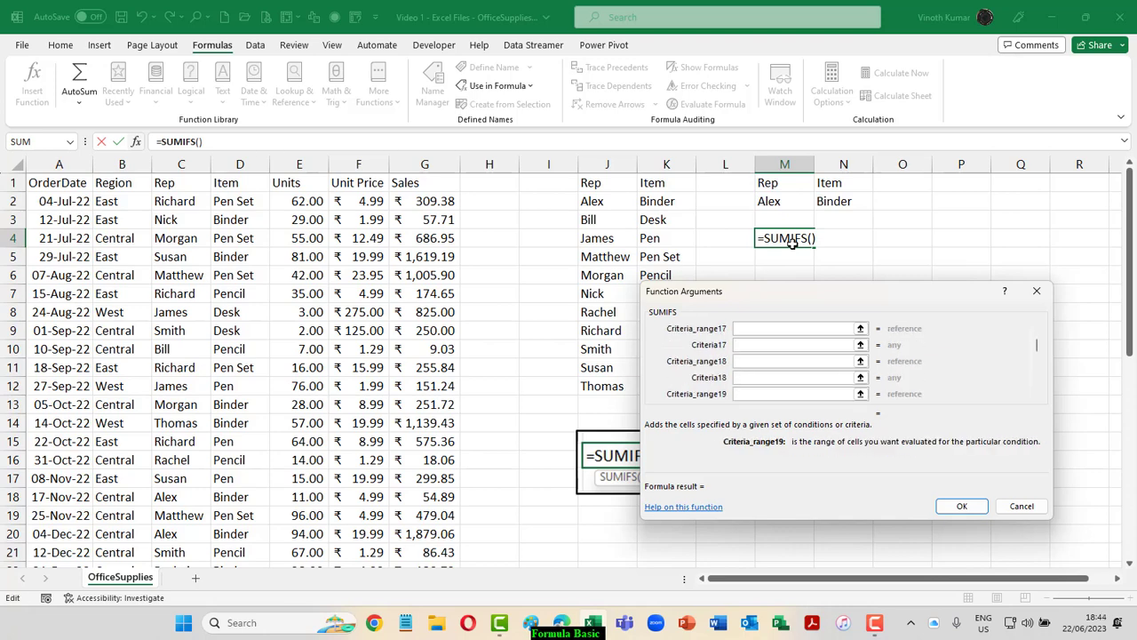
pyautogui.press('Tab')
pyautogui.press('Tab')
pyautogui.press('Tab')
pyautogui.press('Tab')
pyautogui.press('Tab')
pyautogui.press('Tab')
pyautogui.press('Tab')
pyautogui.press('Tab')
pyautogui.press('Tab')
pyautogui.press('Tab')
pyautogui.press('Tab')
pyautogui.press('Tab')
pyautogui.press('Tab')
pyautogui.press('Tab')
pyautogui.press('Tab')
pyautogui.press('Tab')
pyautogui.press('Tab')
pyautogui.press('Tab')
pyautogui.press('Tab')
pyautogui.press('Tab')
pyautogui.press('Tab')
pyautogui.press('Tab')
pyautogui.press('Tab')
pyautogui.press('Tab')
pyautogui.press('Tab')
pyautogui.press('Tab')
pyautogui.press('Tab')
pyautogui.press('Tab')
pyautogui.press('Tab')
pyautogui.press('Tab')
pyautogui.press('Tab')
pyautogui.press('Tab')
pyautogui.press('Tab')
pyautogui.press('Tab')
pyautogui.press('Tab')
pyautogui.press('Tab')
pyautogui.press('Tab')
pyautogui.press('Tab')
pyautogui.press('Tab')
pyautogui.press('Tab')
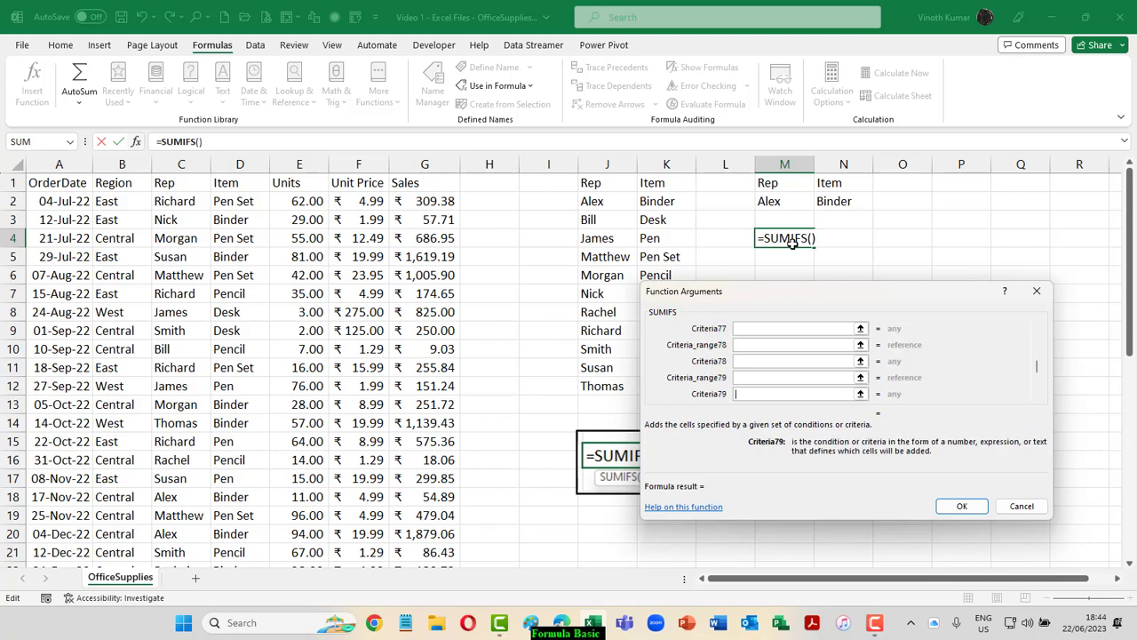
pyautogui.press('Tab')
pyautogui.press('Tab')
pyautogui.press('Tab')
pyautogui.press('Tab')
pyautogui.press('Tab')
pyautogui.press('Tab')
pyautogui.press('Tab')
pyautogui.press('Tab')
pyautogui.press('Tab')
pyautogui.press('Tab')
pyautogui.press('Tab')
pyautogui.press('Tab')
pyautogui.press('Tab')
pyautogui.press('Tab')
pyautogui.press('Tab')
pyautogui.press('Tab')
pyautogui.press('Tab')
pyautogui.press('Tab')
pyautogui.press('Tab')
pyautogui.press('Tab')
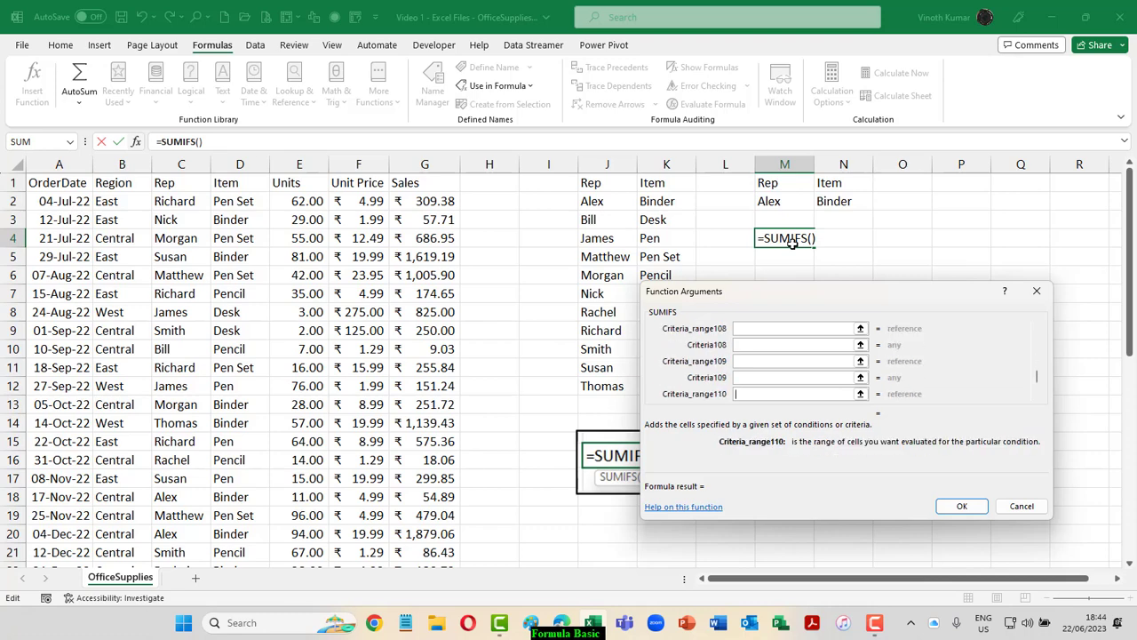
pyautogui.press('Tab')
pyautogui.press('Tab')
pyautogui.press('Tab')
pyautogui.press('Tab')
pyautogui.press('Tab')
pyautogui.press('Tab')
pyautogui.press('Tab')
pyautogui.press('Tab')
pyautogui.press('Tab')
pyautogui.press('Tab')
pyautogui.press('Tab')
pyautogui.press('Tab')
pyautogui.press('Tab')
pyautogui.press('Tab')
pyautogui.press('Tab')
pyautogui.press('Tab')
pyautogui.press('Tab')
pyautogui.press('Tab')
pyautogui.press('Tab')
pyautogui.press('Tab')
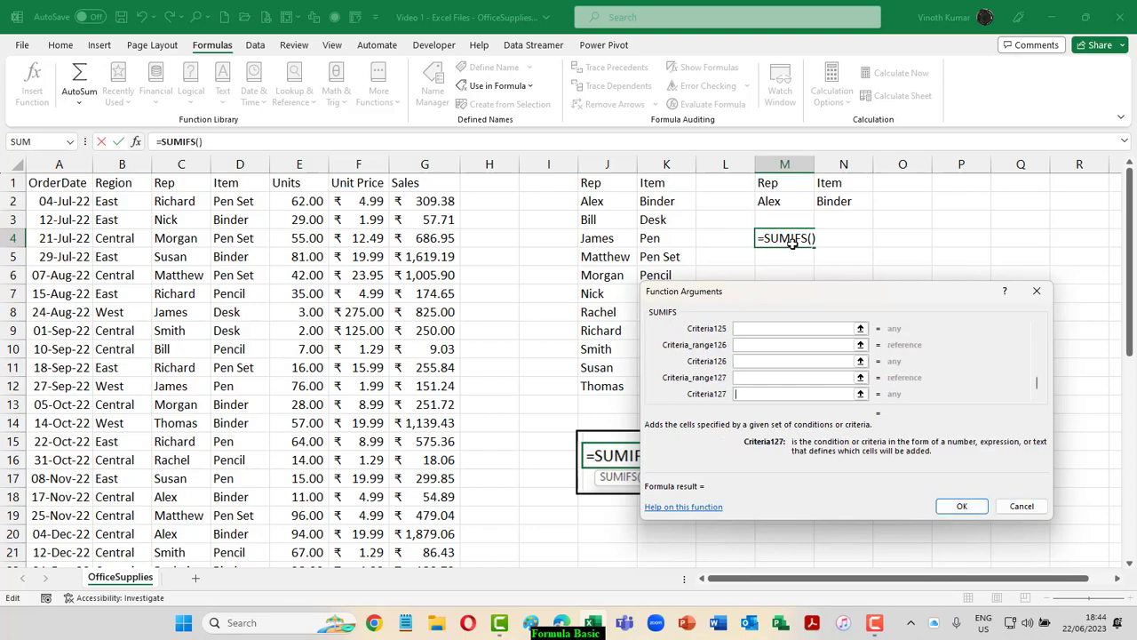
pyautogui.press('Tab')
pyautogui.press('Escape')
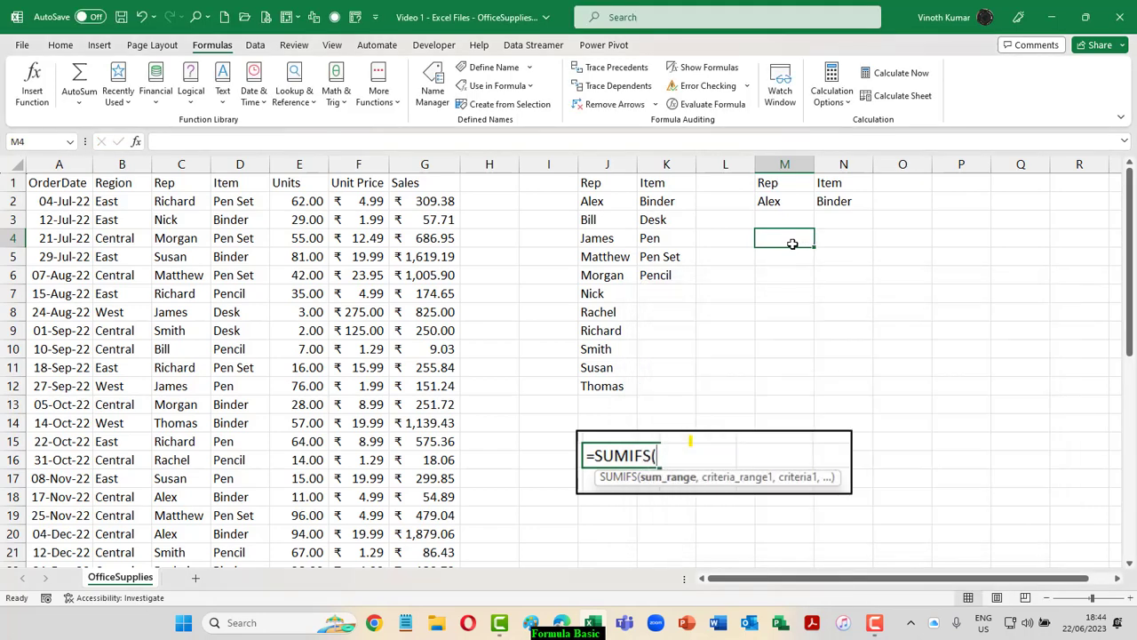
# - Start a SUMIFS formula in cell M4 with the named range Sales as the sum range
pyautogui.write('sumif')
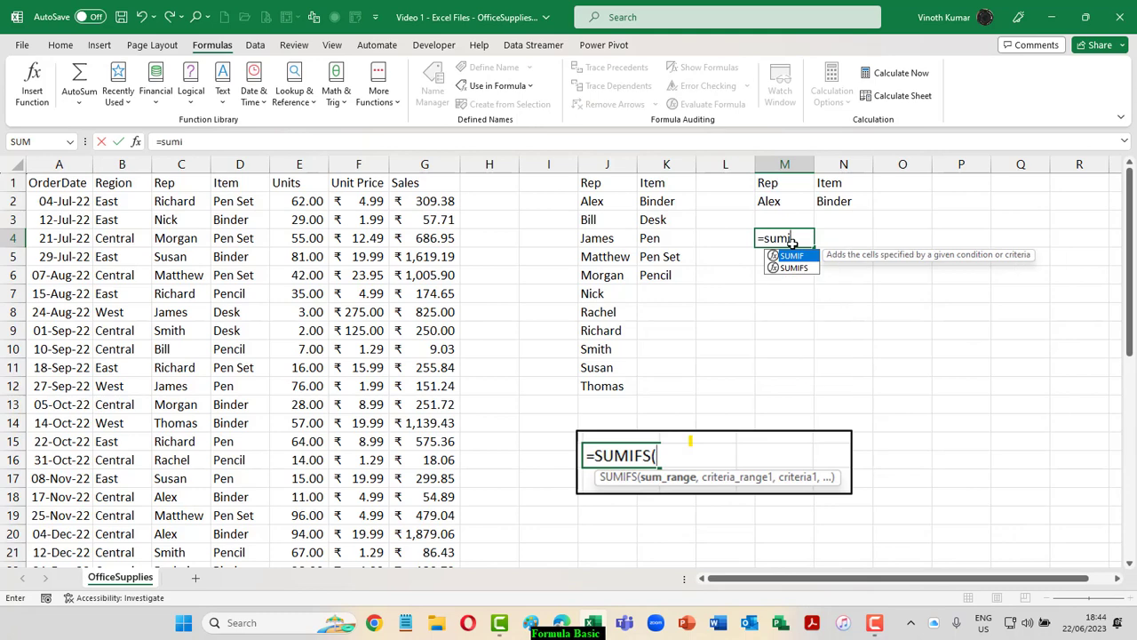
pyautogui.press('Down')
pyautogui.press('Tab')
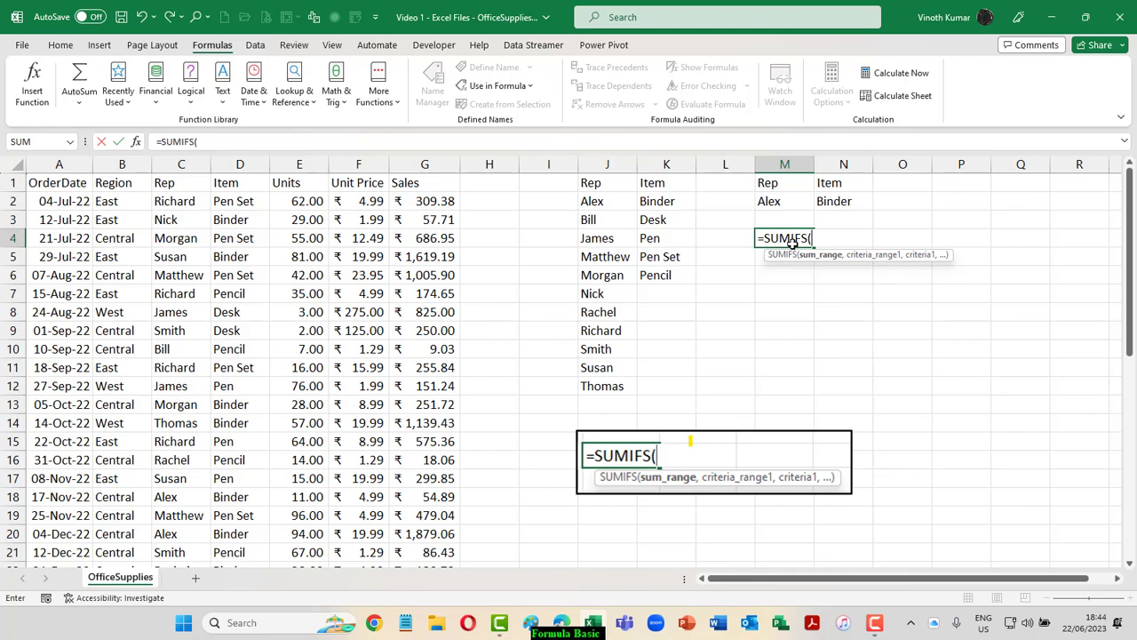
pyautogui.press('F3')
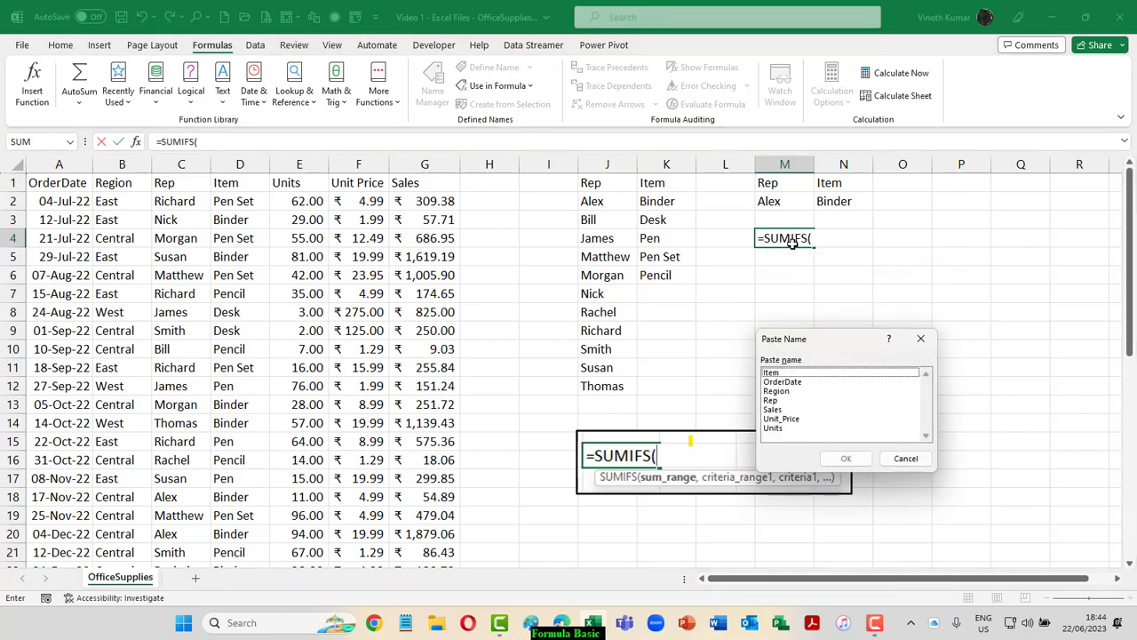
pyautogui.press('s')
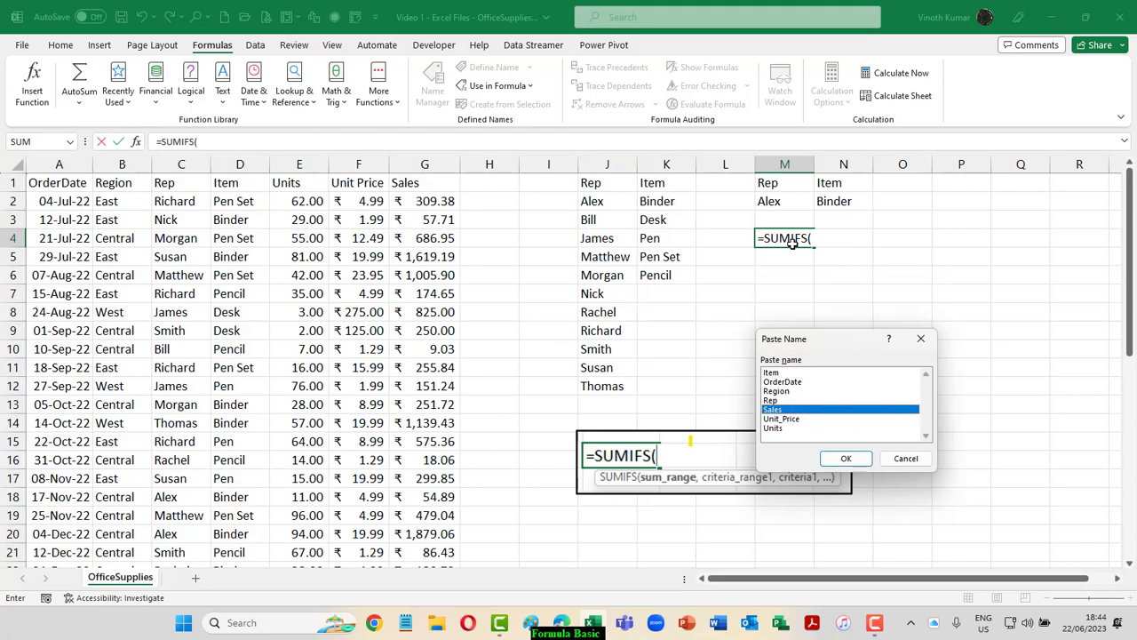
pyautogui.press('Return')
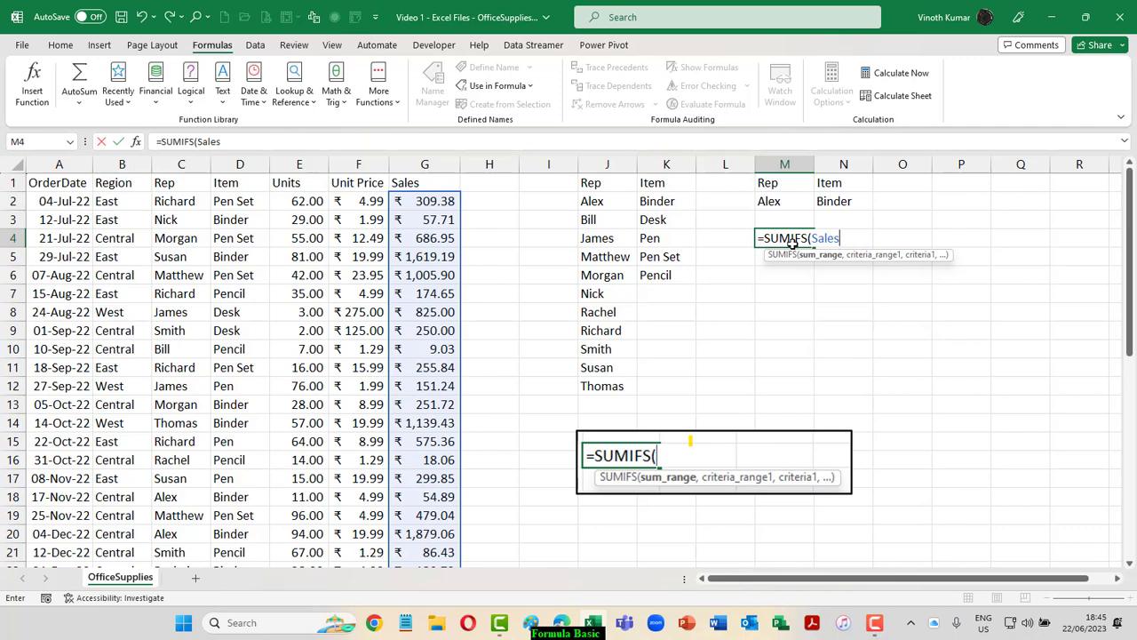
pyautogui.write(',')
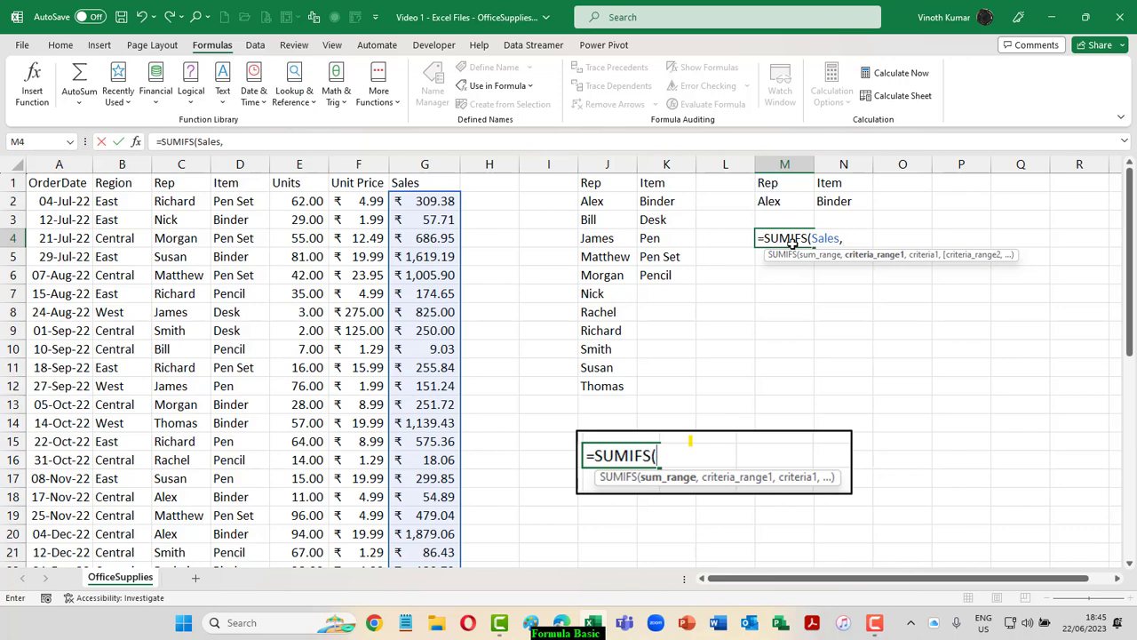
# - Add the first condition to the SUMIFS formula, using the named range Rep as criteria range and cell M2 as criterion
pyautogui.press('F3')
pyautogui.press('Down')
pyautogui.press('Down')
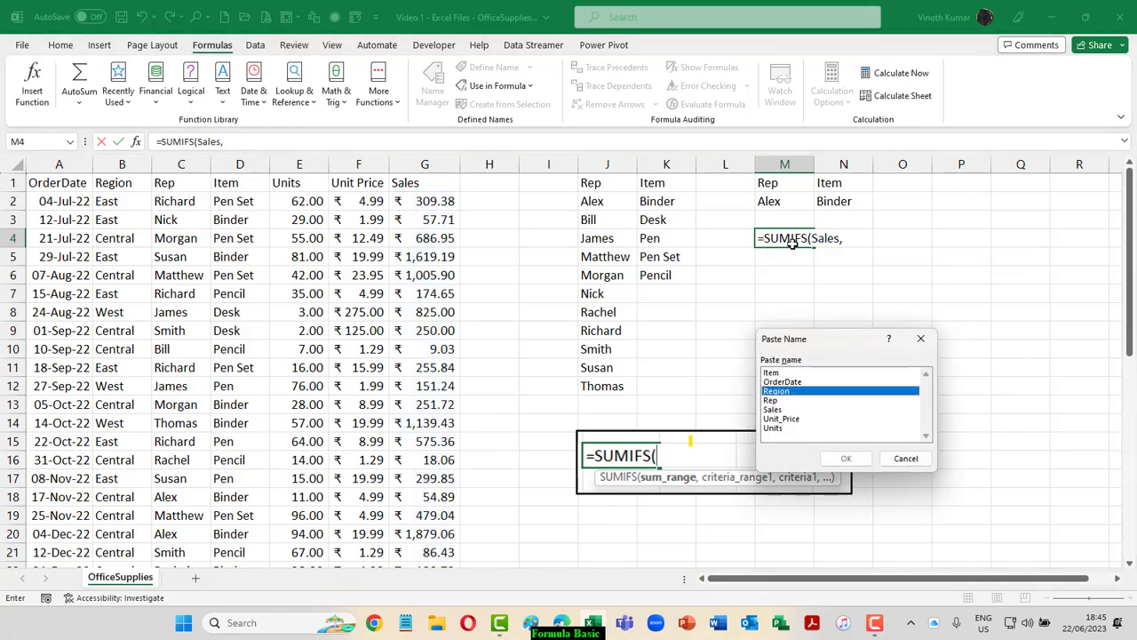
pyautogui.press('Down')
pyautogui.press('Return')
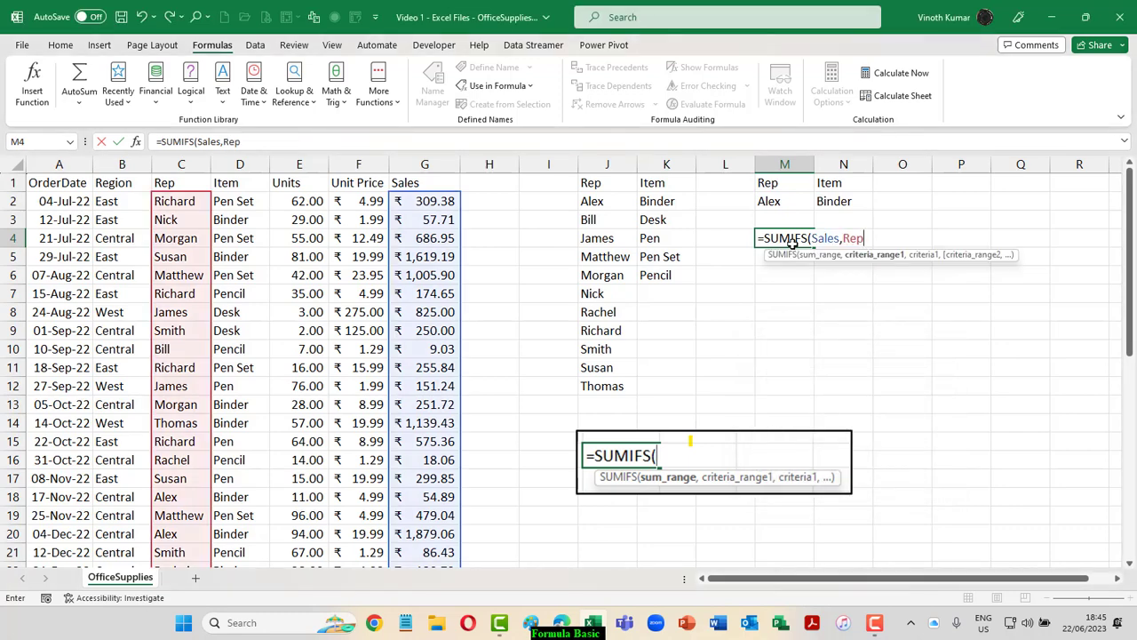
pyautogui.write(',')
pyautogui.press('Up')
pyautogui.press('Up')
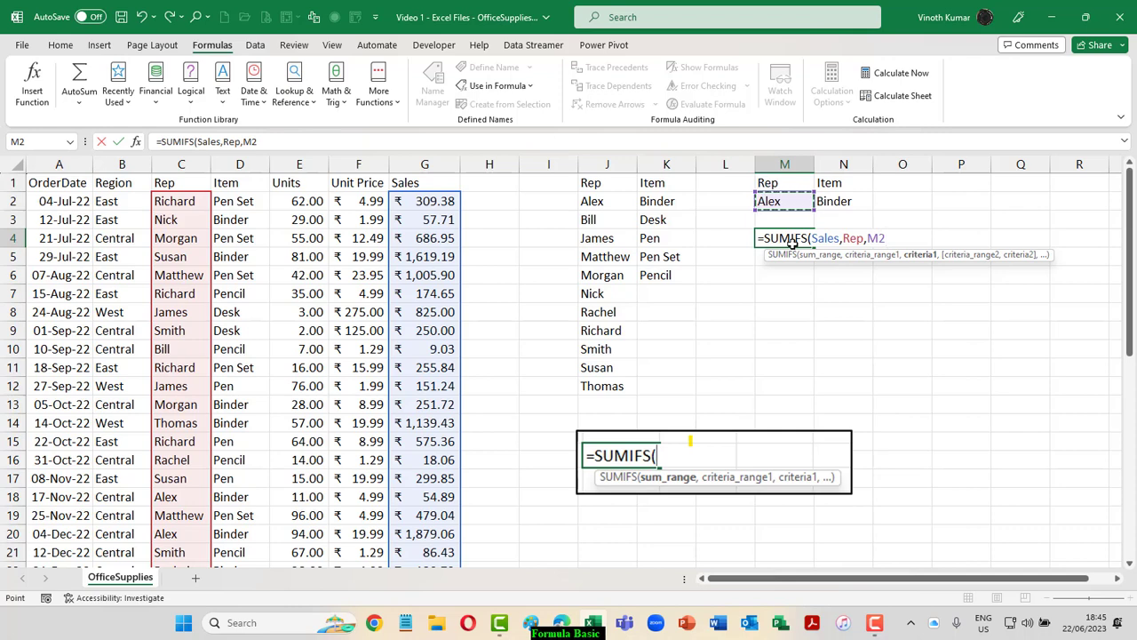
# - Add the second condition with the named range Item and cell N2, and enter the formula =SUMIFS(Sales,Rep,M2,Item,N2) in M4
pyautogui.write(',')
pyautogui.press('F3')
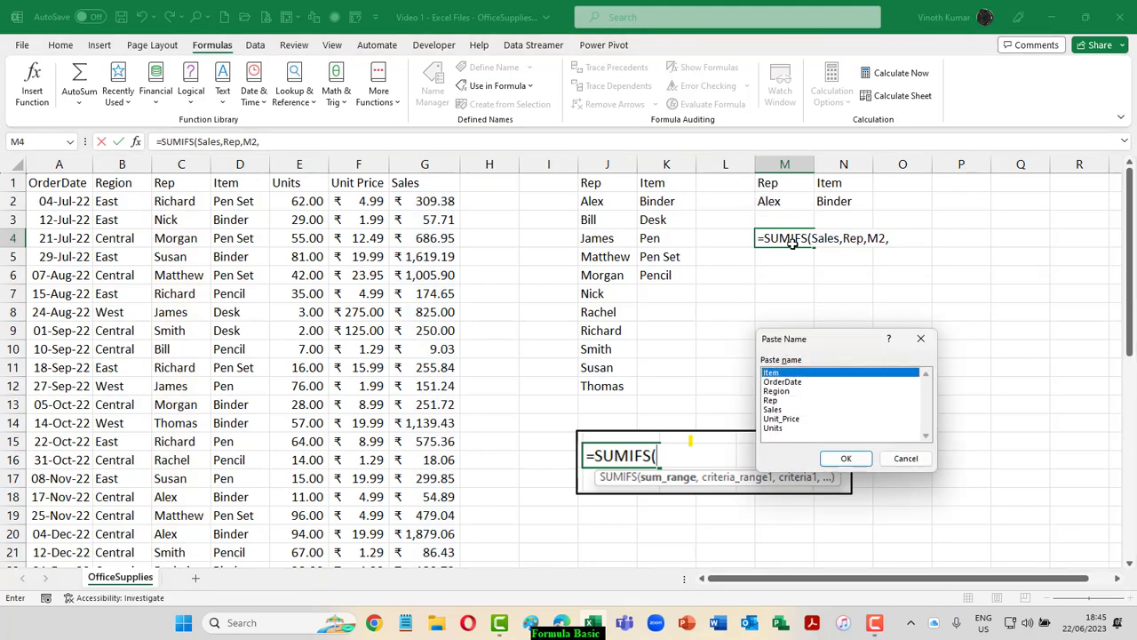
pyautogui.press('Return')
pyautogui.write(',')
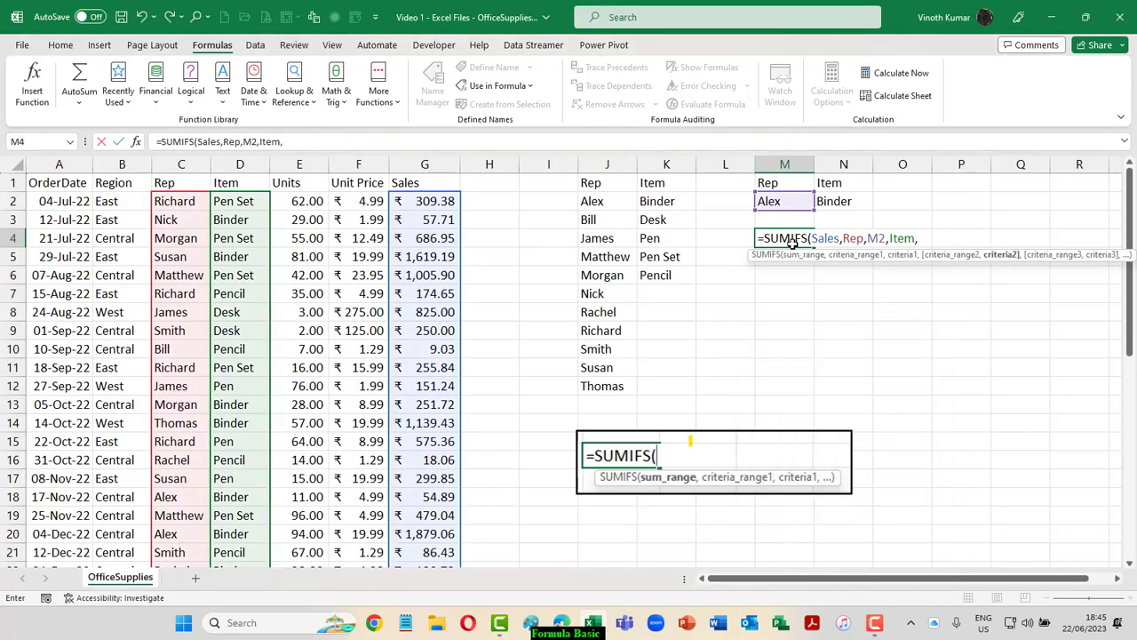
pyautogui.press('Up')
pyautogui.press('Up')
pyautogui.press('Right')
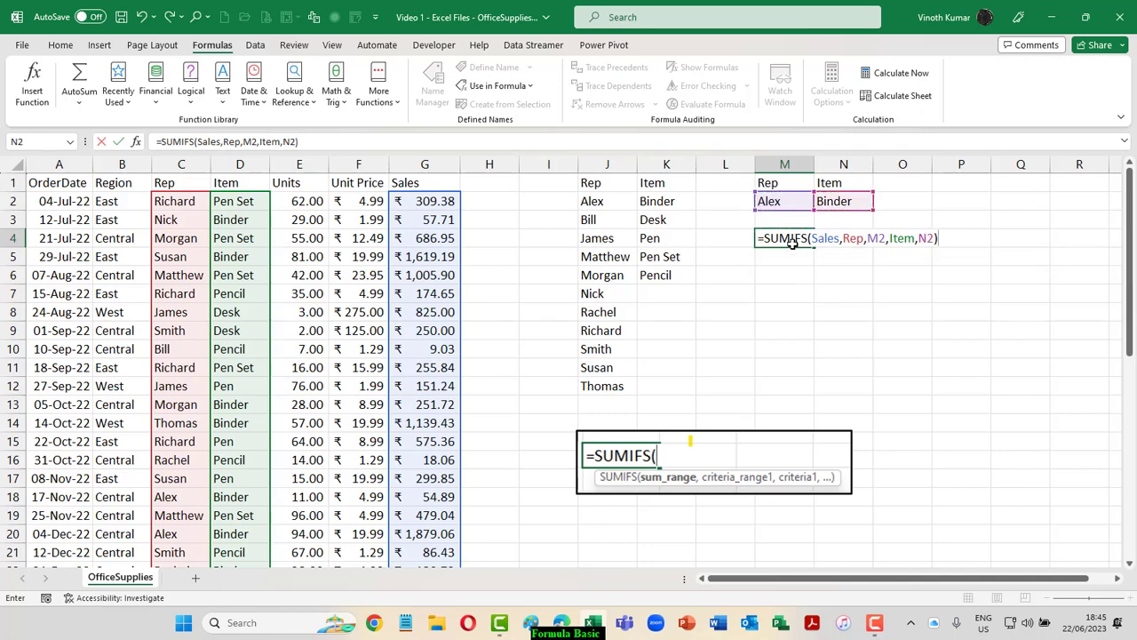
pyautogui.hotkey('ctrl', 'Return')
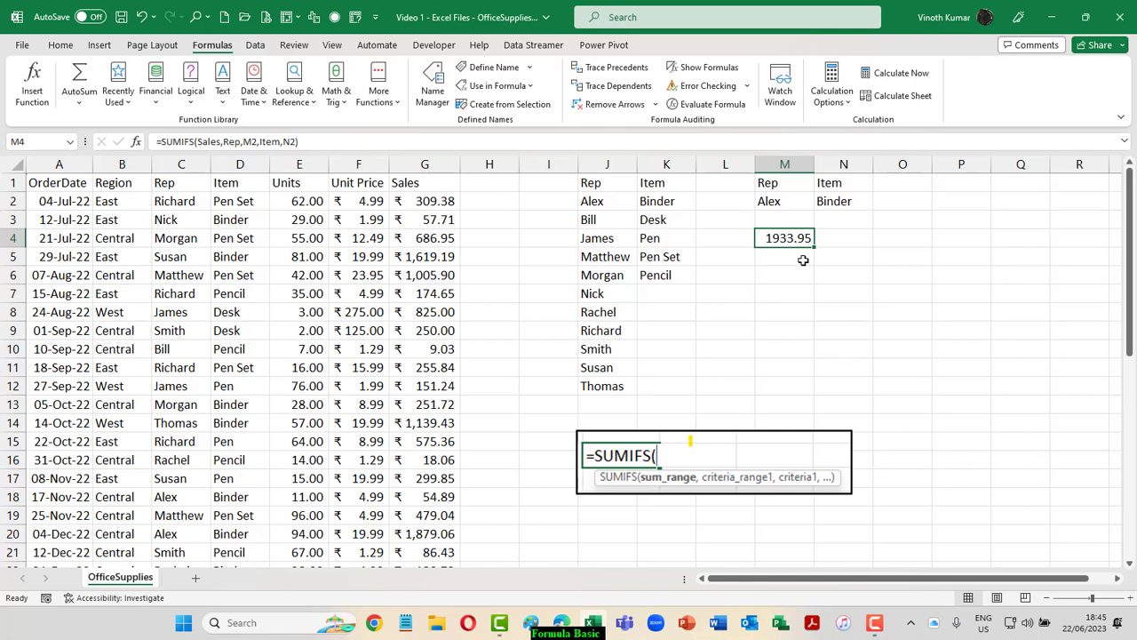
# - Format the sales total in cell M4 with the Accounting number format in rupees
pyautogui.click(54, 48)
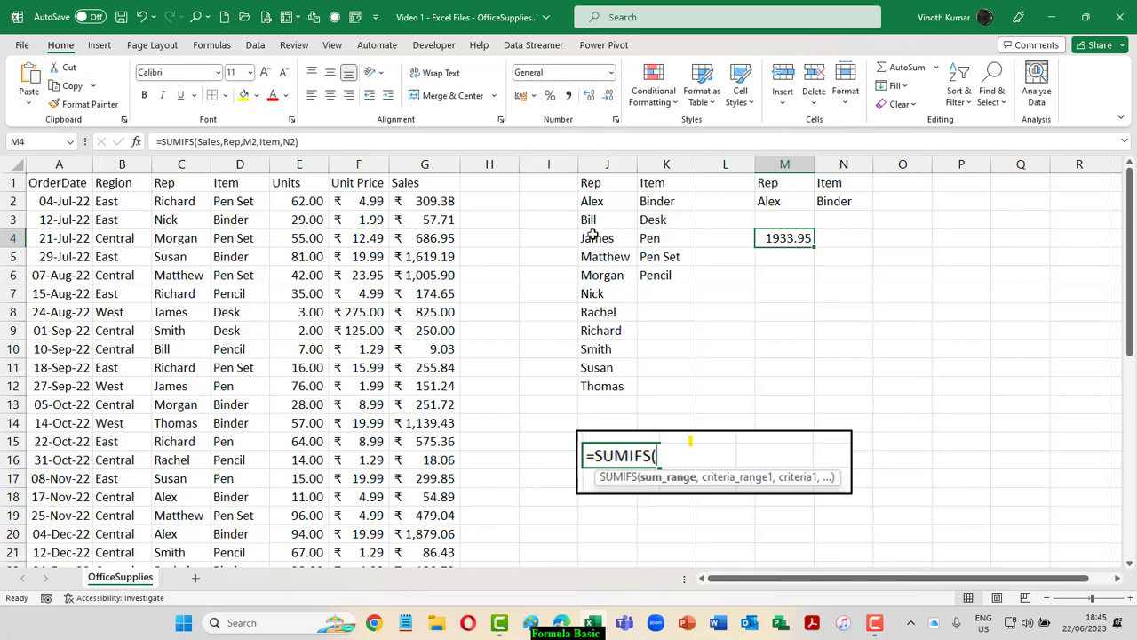
pyautogui.click(522, 96)
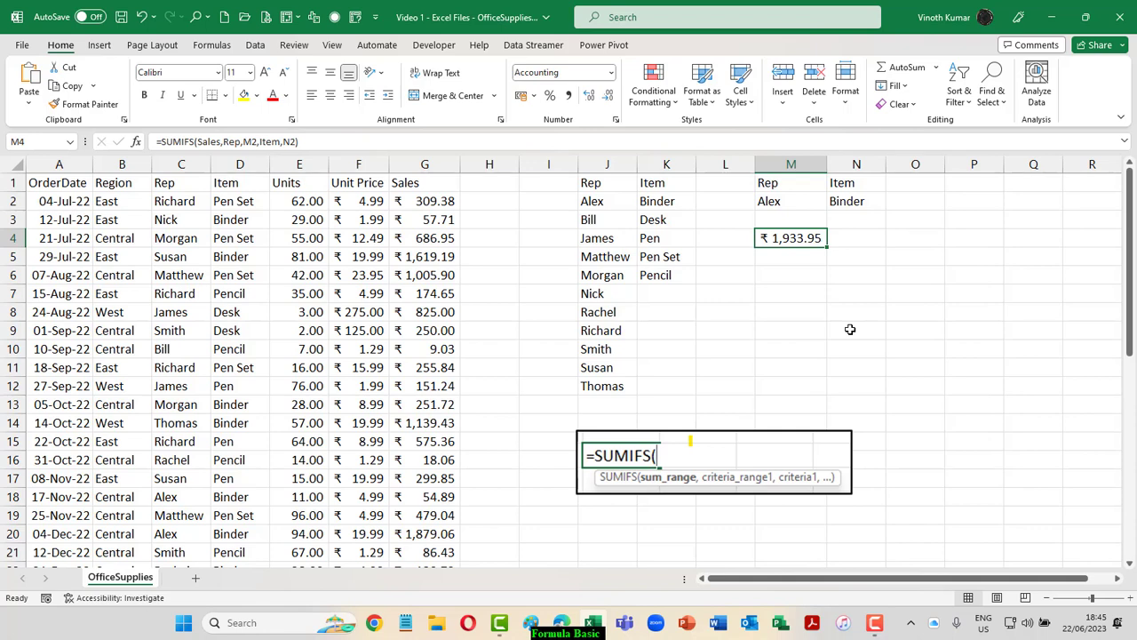
# - Test the SUMIFS formula by changing the item in cell N2 to Desk and then to Pen
pyautogui.press('Up')
pyautogui.press('Up')
pyautogui.press('Right')
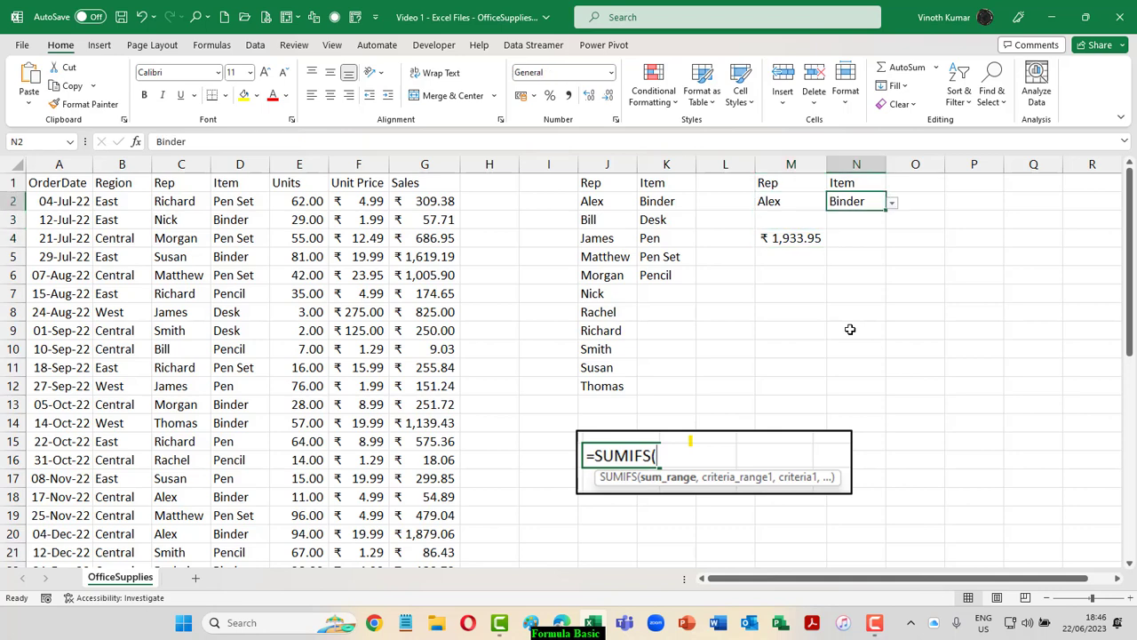
pyautogui.hotkey('alt', 'Down')
pyautogui.press('Down')
pyautogui.press('Return')
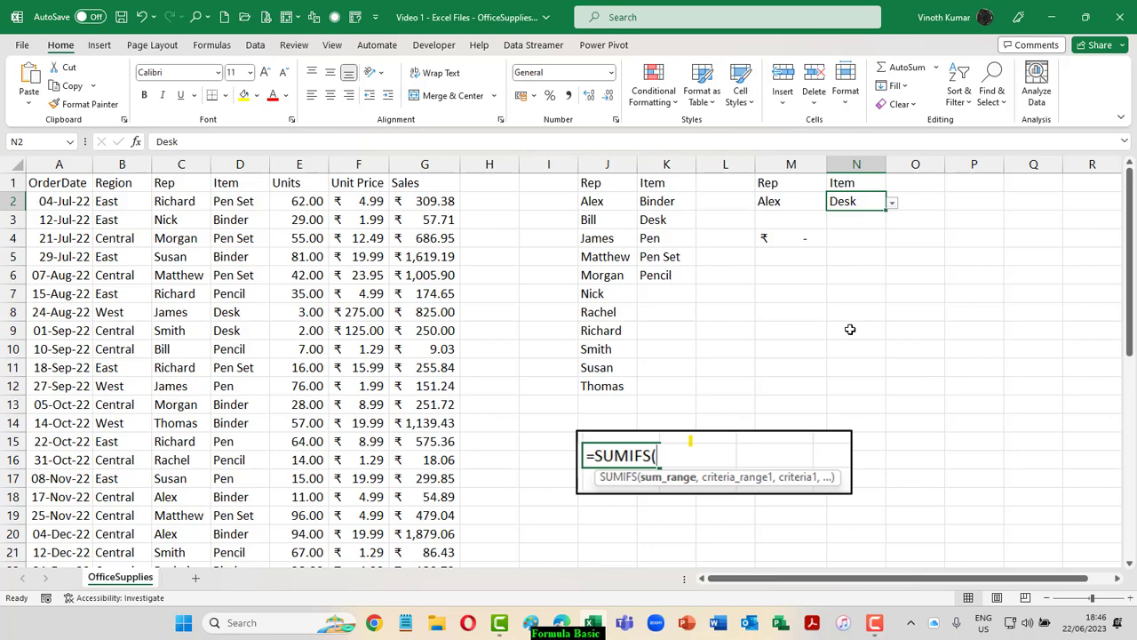
pyautogui.hotkey('alt', 'Down')
pyautogui.press('Down')
pyautogui.press('Return')
# - Test the formula with further items by choosing Pen Set and then Pencil in cell N2
pyautogui.hotkey('alt', 'Down')
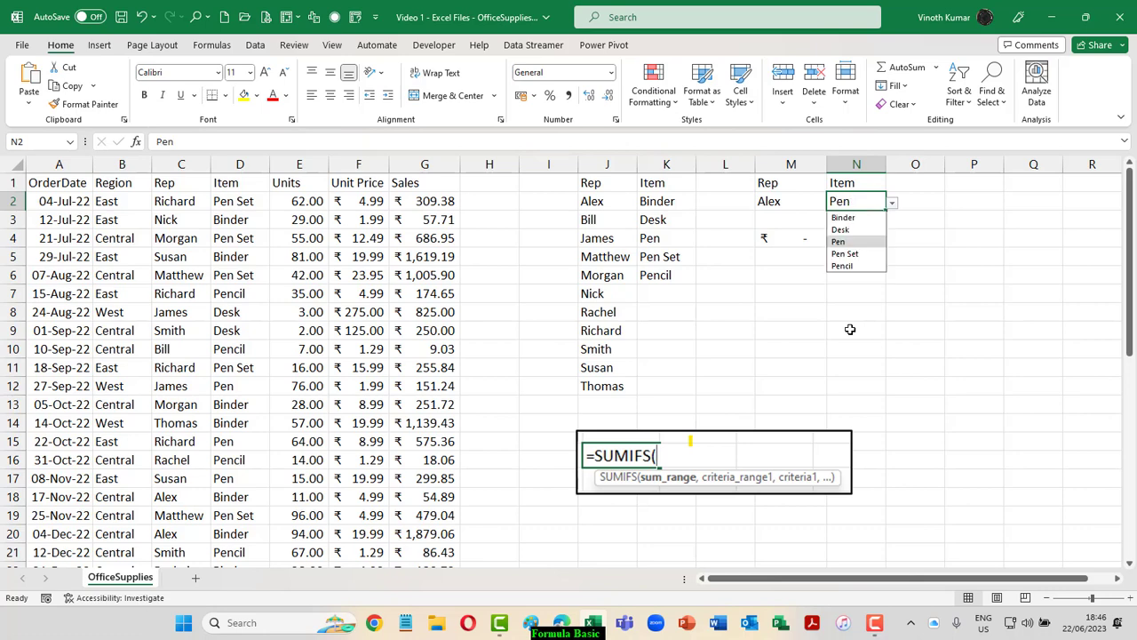
pyautogui.press('Down')
pyautogui.press('Return')
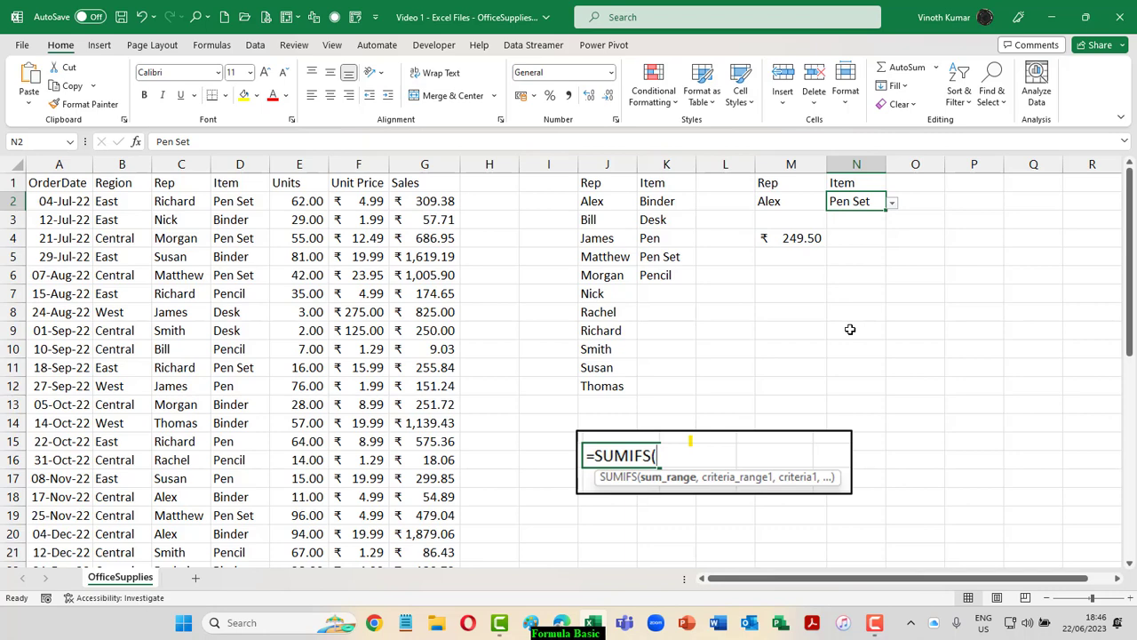
pyautogui.hotkey('alt', 'Down')
pyautogui.press('Down')
pyautogui.press('Return')
# - Switch the item in cell N2 to Desk, then set it to Pen
pyautogui.hotkey('alt', 'Down')
pyautogui.press('Up')
pyautogui.press('Up')
pyautogui.press('Up')
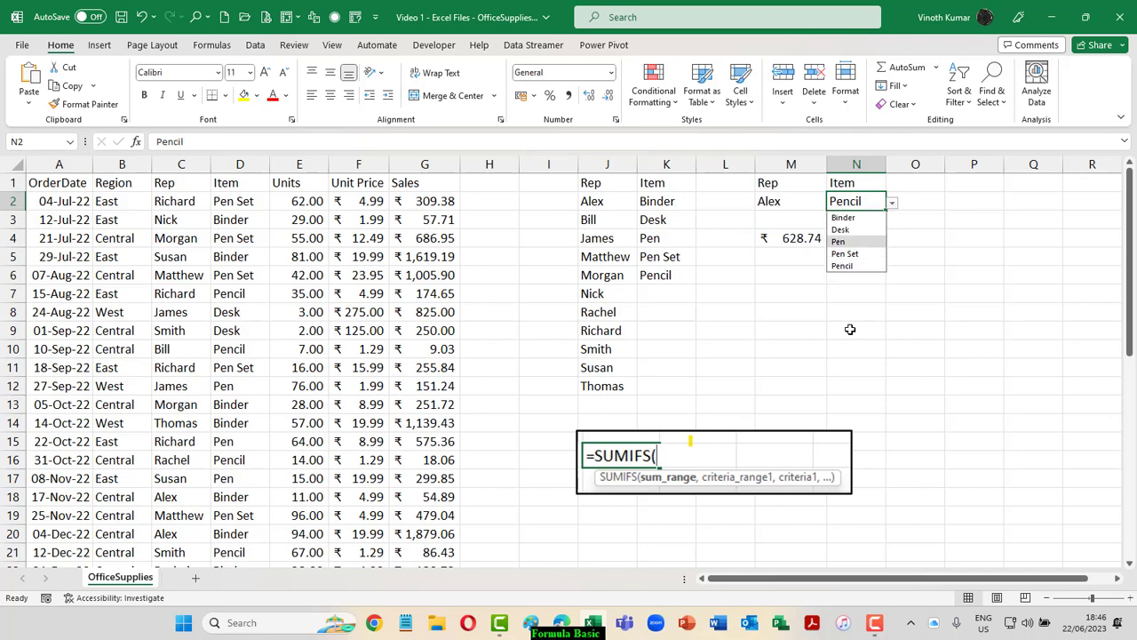
pyautogui.press('Return')
pyautogui.hotkey('alt', 'Down')
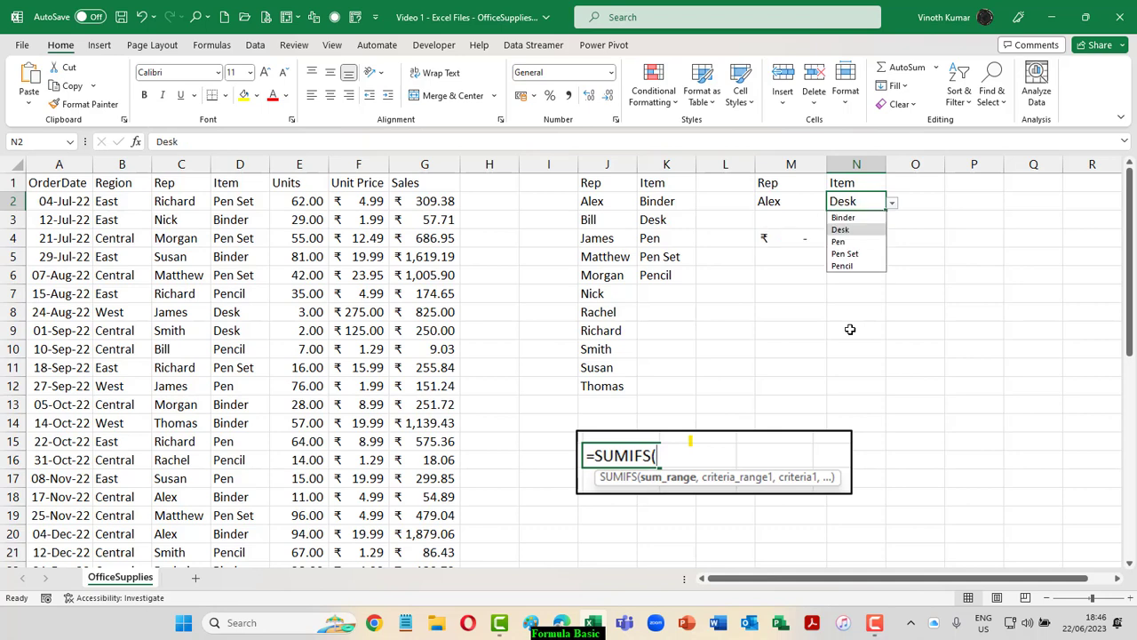
pyautogui.press('Down')
pyautogui.press('Return')
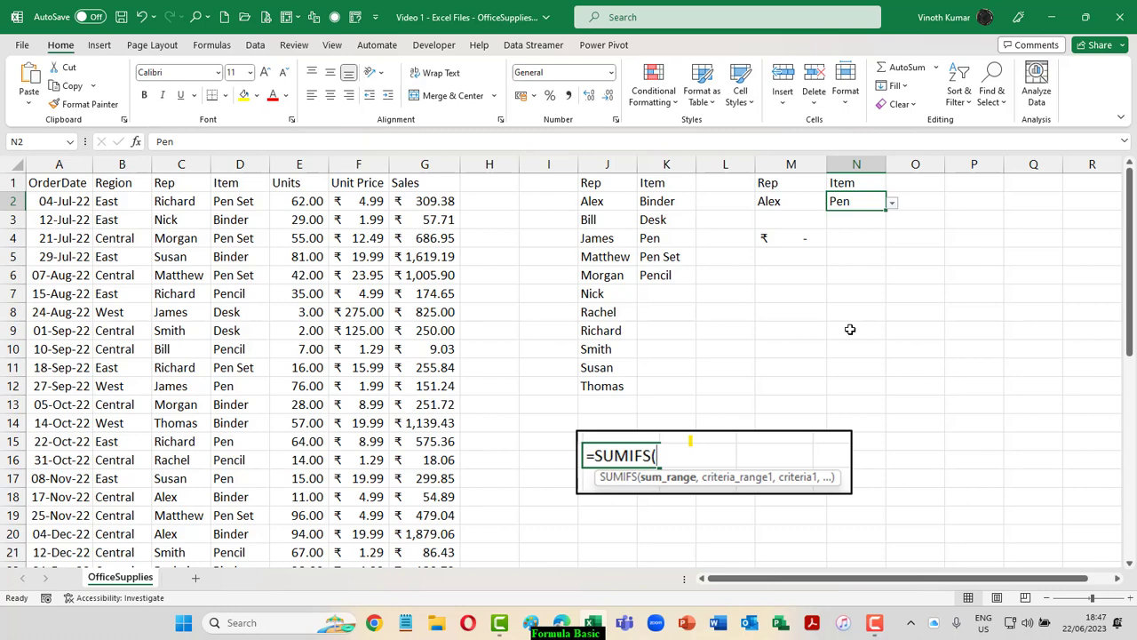
# - Show the SUMIFS formula as text in cell M7 with =FORMULATEXT(M4)
pyautogui.click(773, 299)
pyautogui.write('=form')
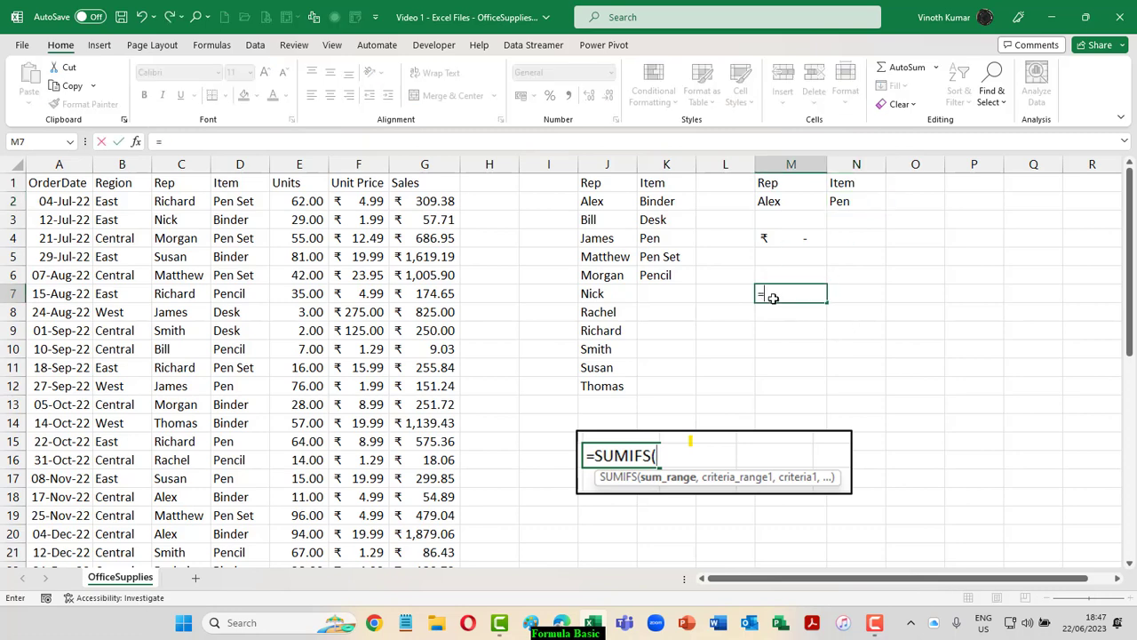
pyautogui.press('Tab')
pyautogui.press('Up')
pyautogui.press('Up')
pyautogui.press('Up')
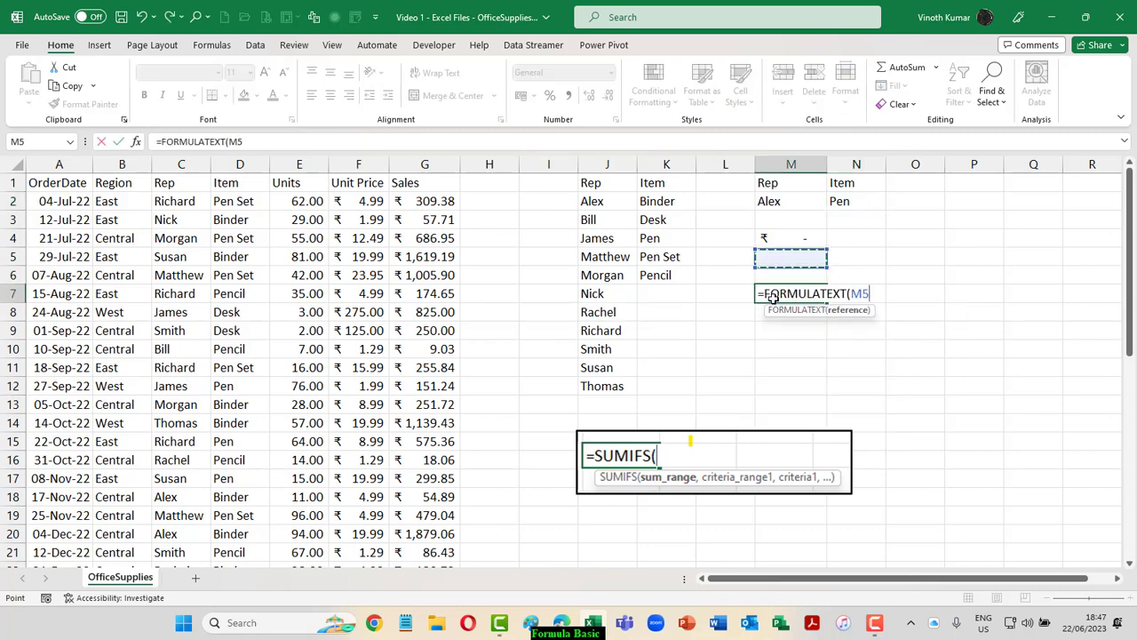
pyautogui.press('Return')
# - Merge and center the formula text across cells M7:O7
pyautogui.press('Up')
pyautogui.hotkey('shift', 'Right')
pyautogui.hotkey('shift', 'Right')
pyautogui.hotkey('shift', 'Right')
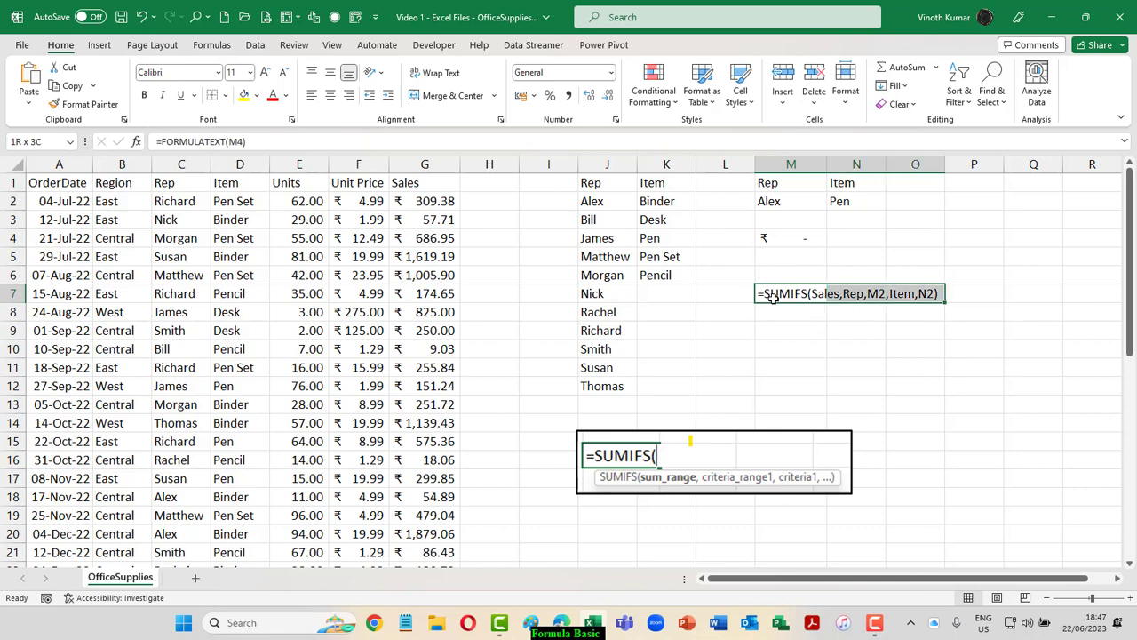
pyautogui.click(435, 96)
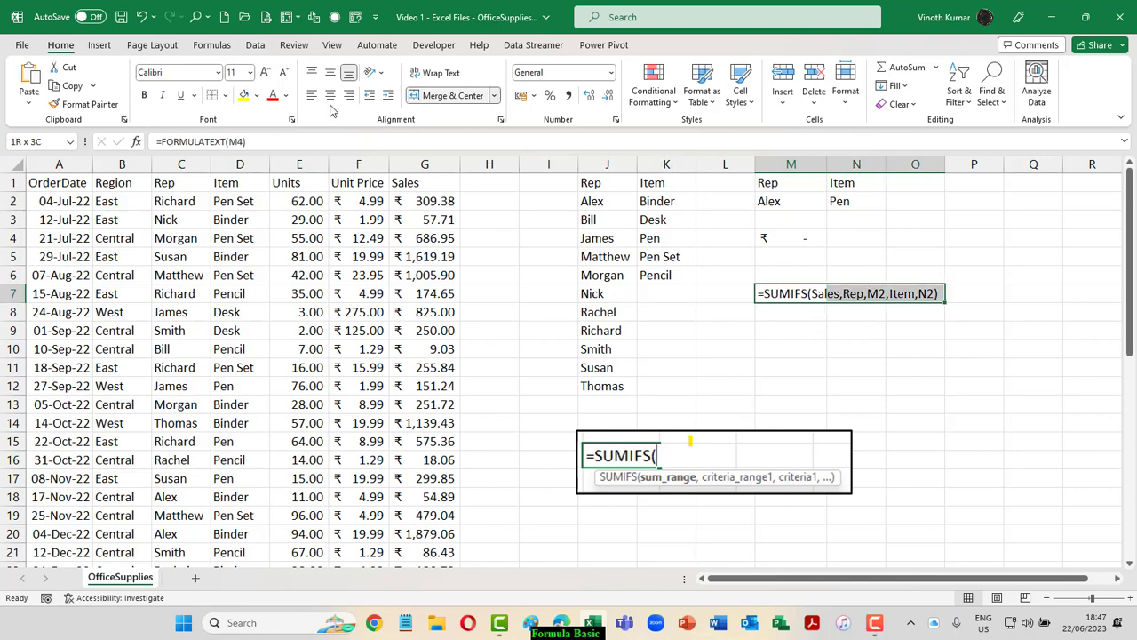
# - Highlight the merged formula text cell with a yellow fill and make its text bold
pyautogui.click(245, 99)
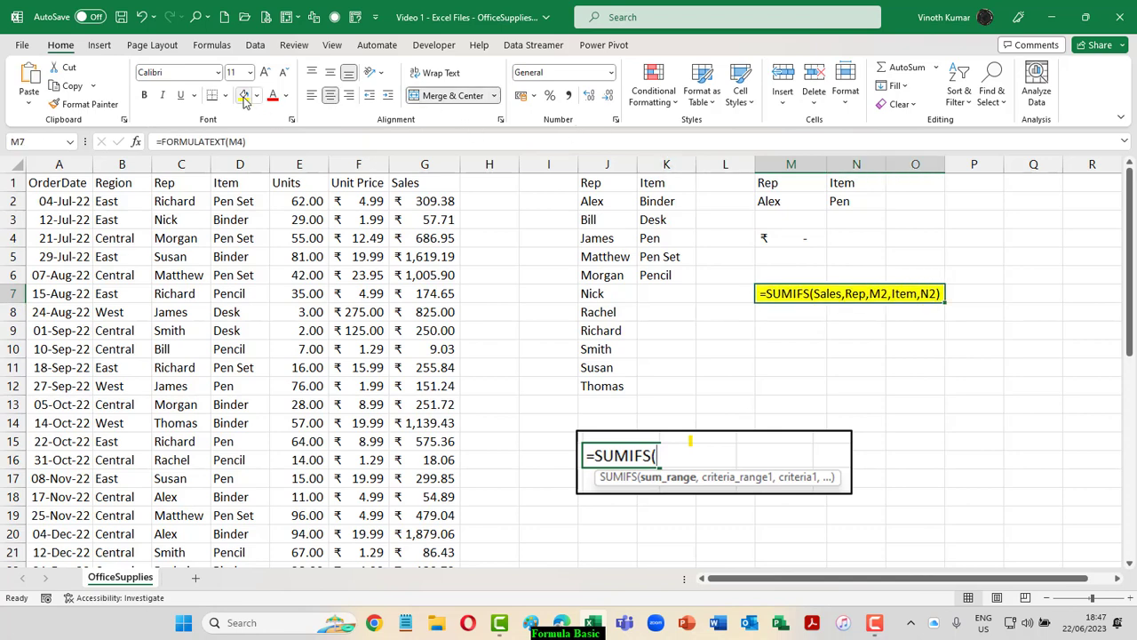
pyautogui.click(145, 98)
pyautogui.click(938, 428)
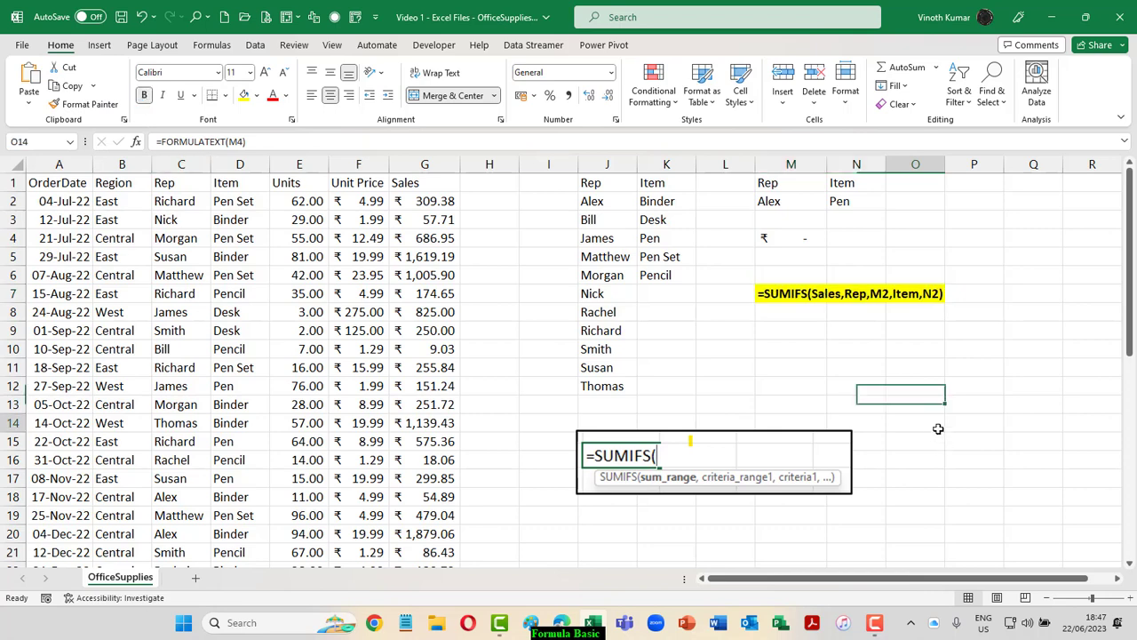